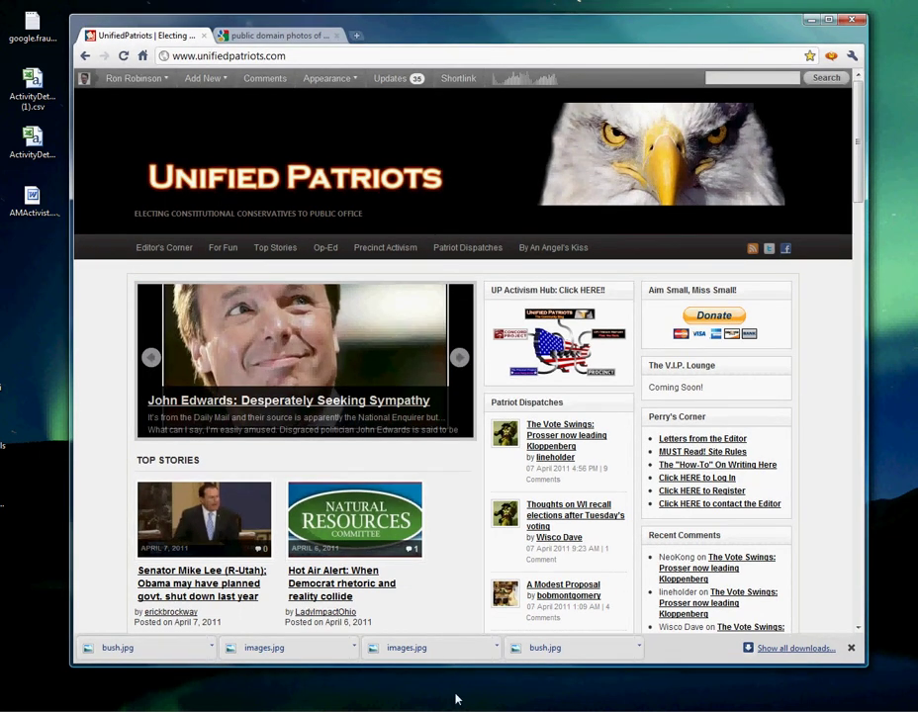
Switch to the "Here is the screencap" e-mail message and paste the captured screen image into its body
mouse_move(496, 703)
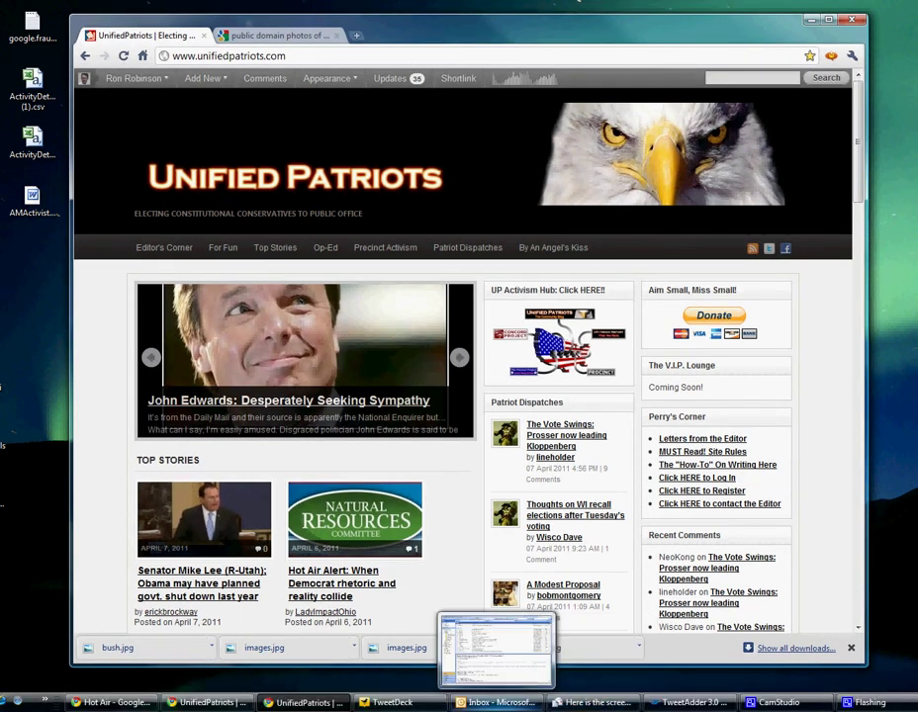
left_click(591, 702)
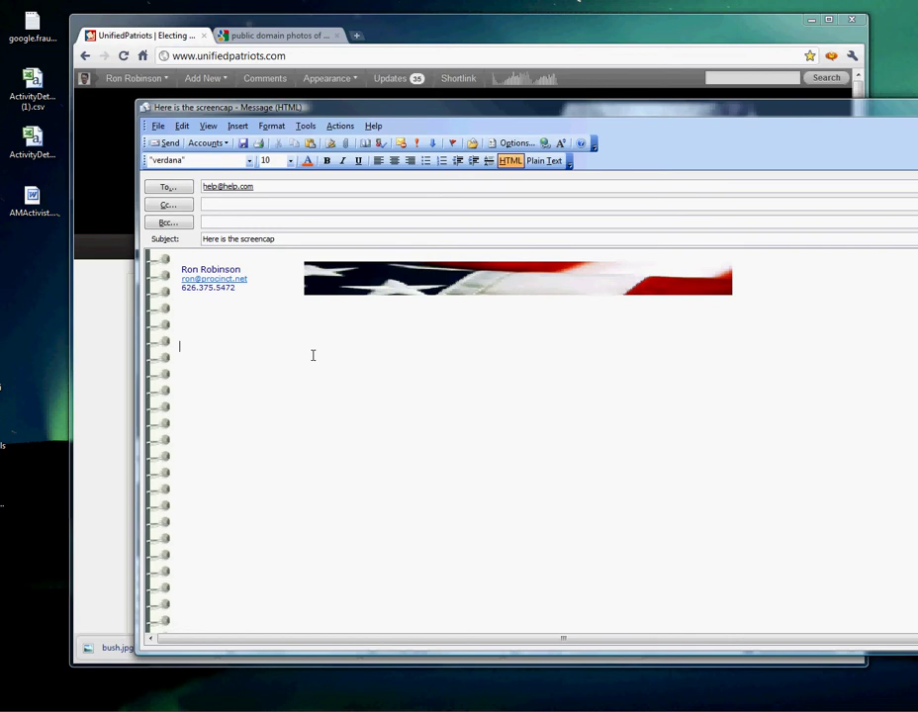
key("ctrl+v")
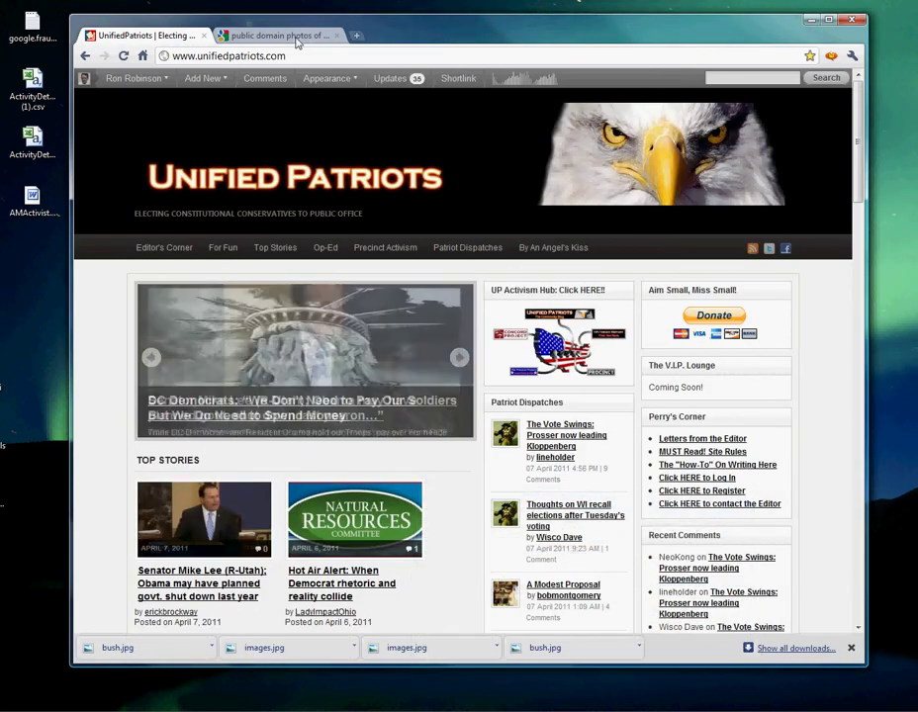
Switch to the Google Images results and examine the search query "public domain photos of george bush"
left_click(297, 38)
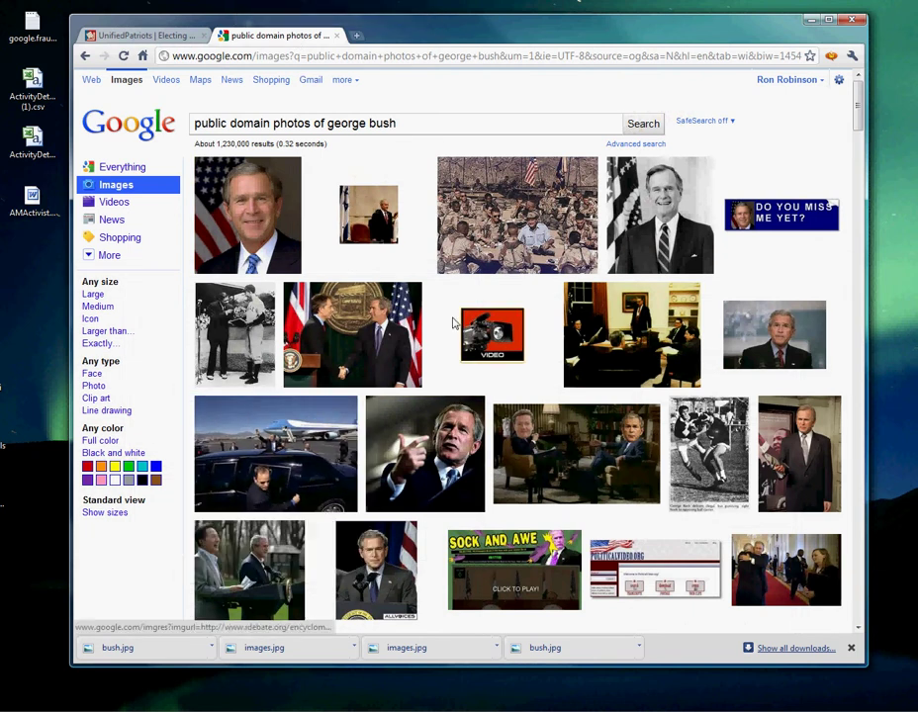
left_click_drag(418, 121, 193, 126)
left_click(194, 125)
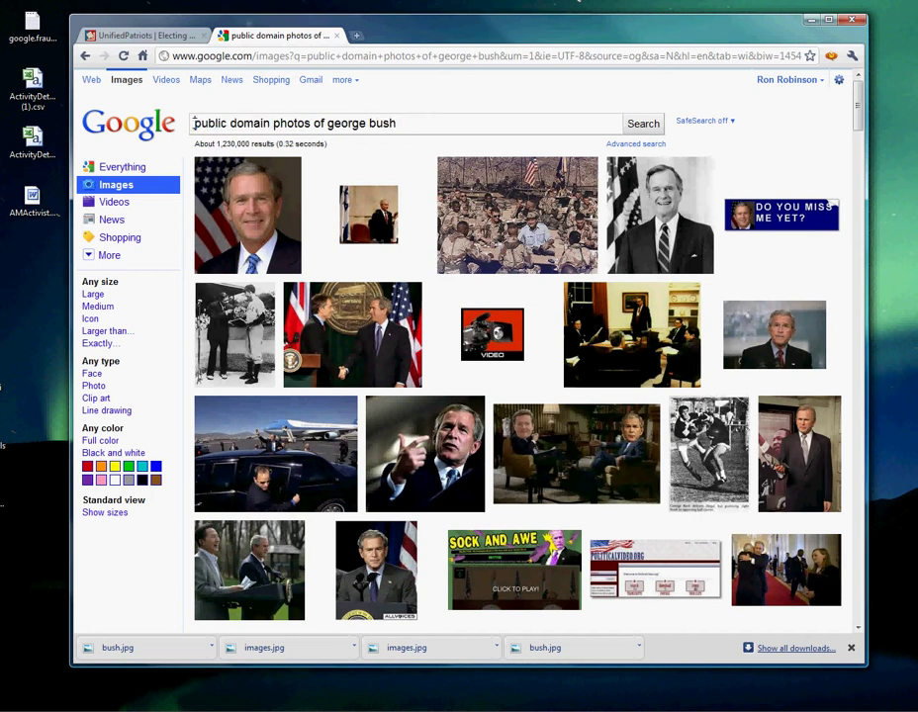
Copy the Paint shortcut from the Accessories programs onto the desktop, below the Word document
mouse_move(44, 704)
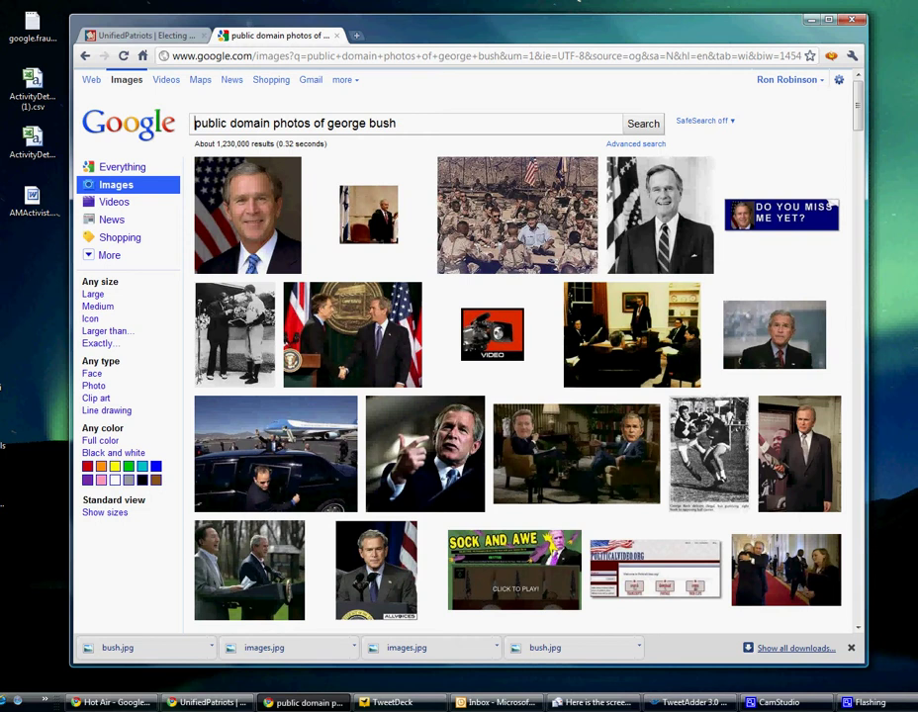
key("super")
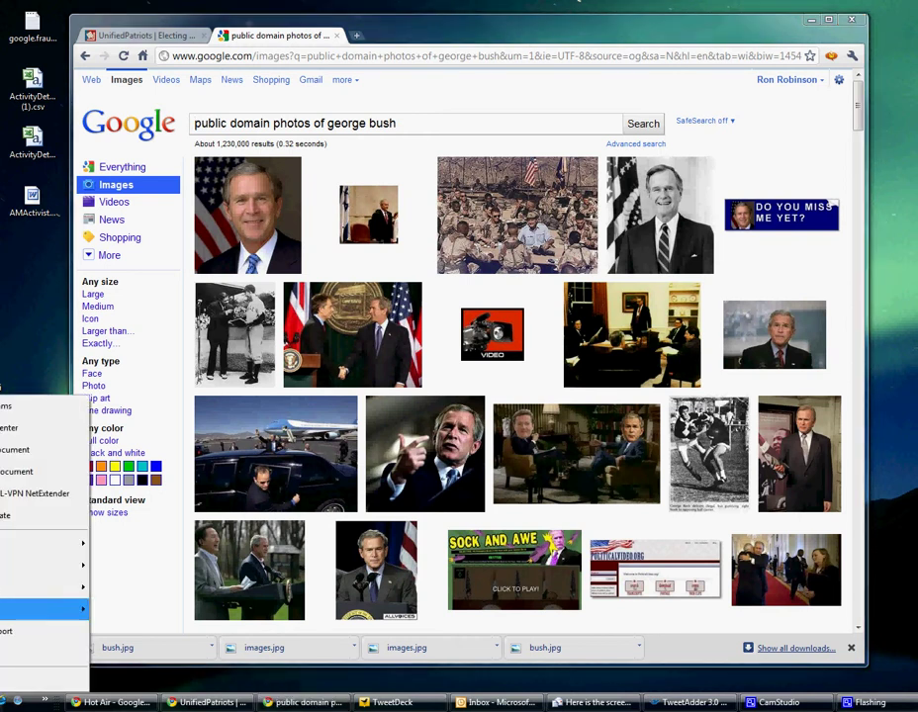
left_click(40, 543)
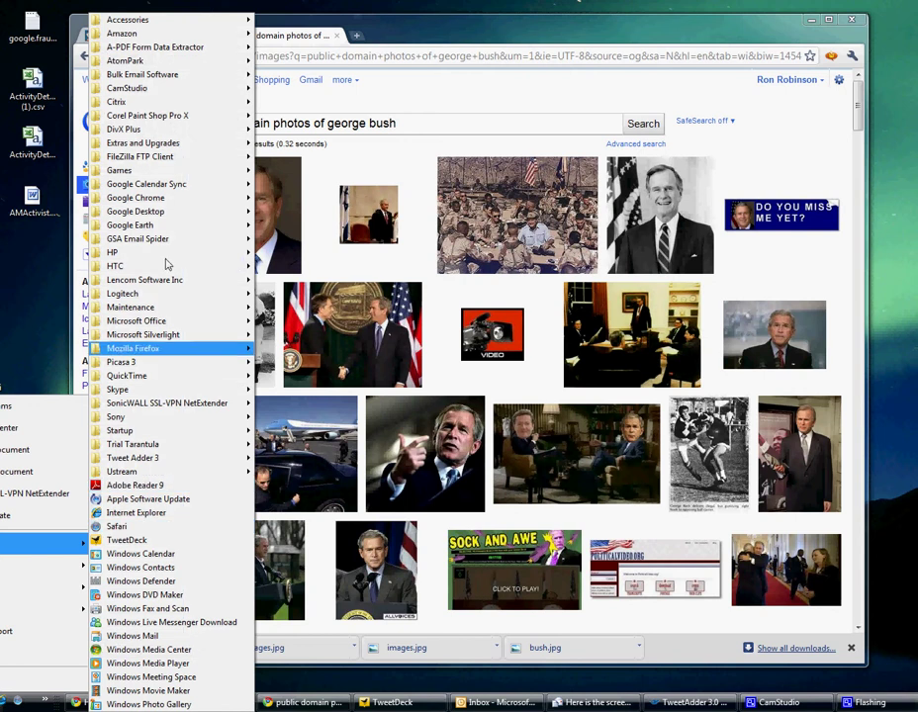
mouse_move(206, 27)
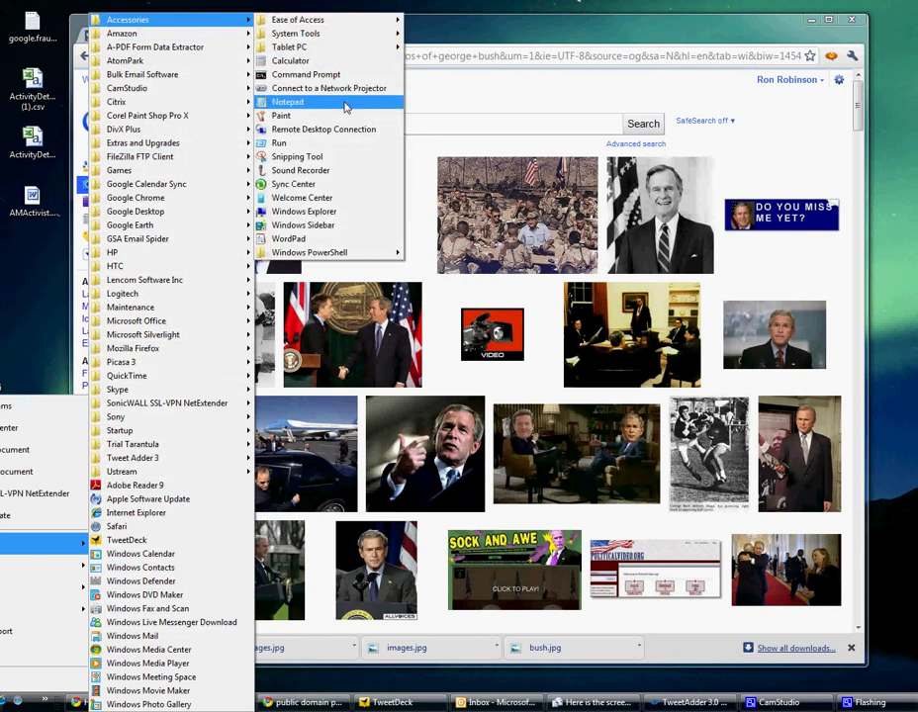
mouse_move(355, 118)
left_mouse_down()
mouse_move(168, 129)
mouse_move(40, 227)
mouse_move(62, 236)
mouse_move(39, 255)
left_mouse_up()
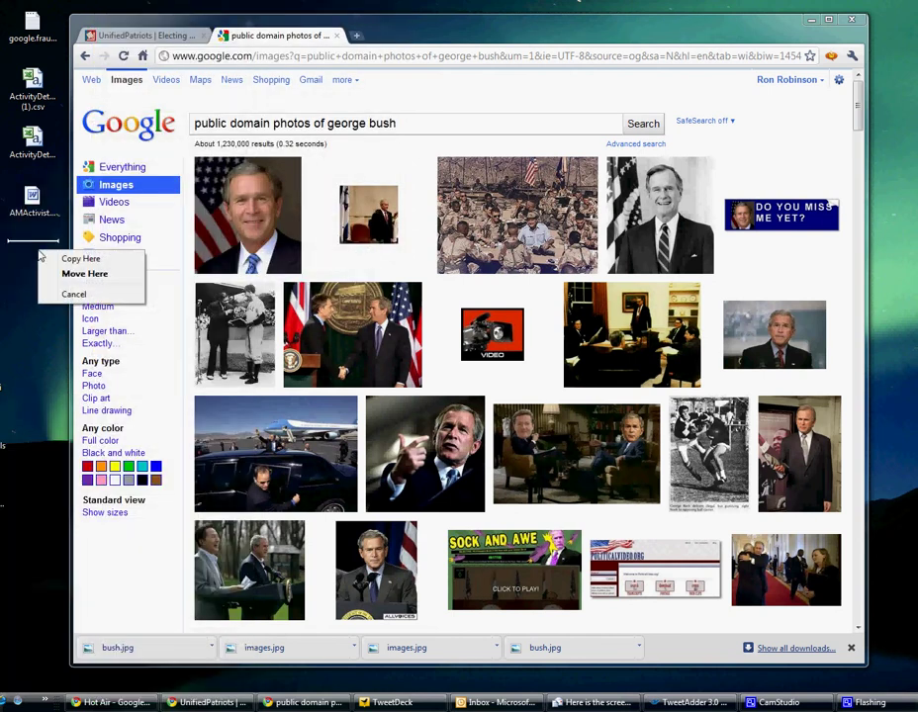
left_click(66, 261)
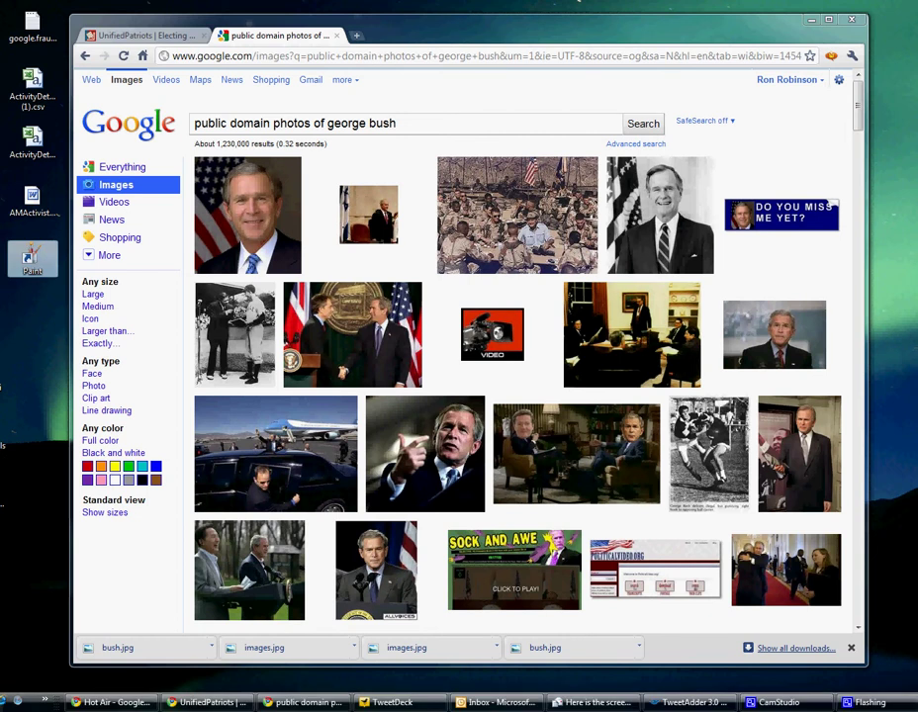
Copy the Snipping Tool shortcut from the Accessories programs onto the desktop, below the Paint shortcut
key("super")
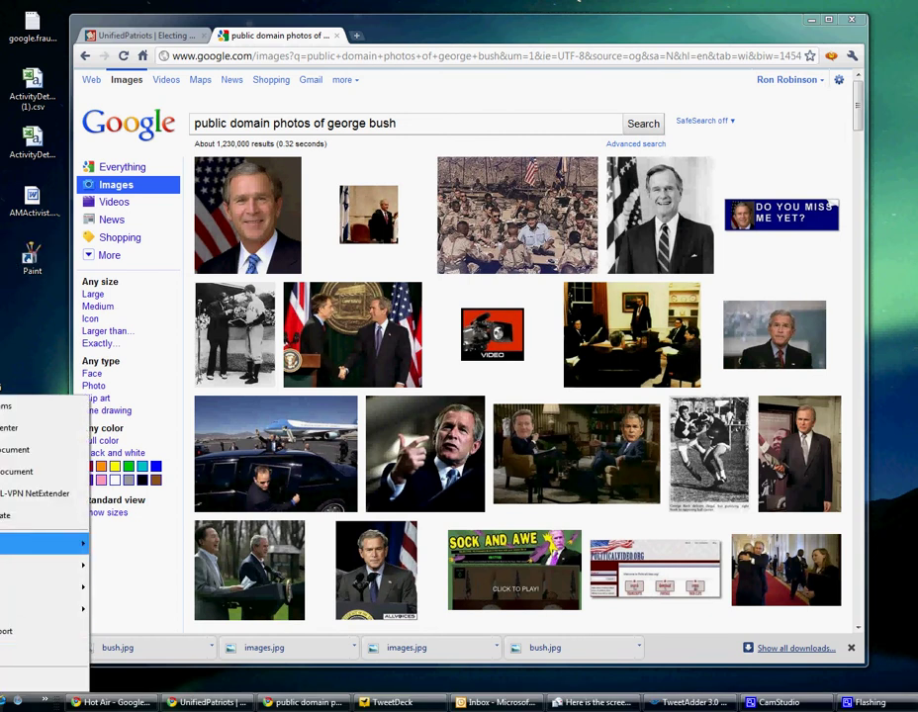
mouse_move(20, 544)
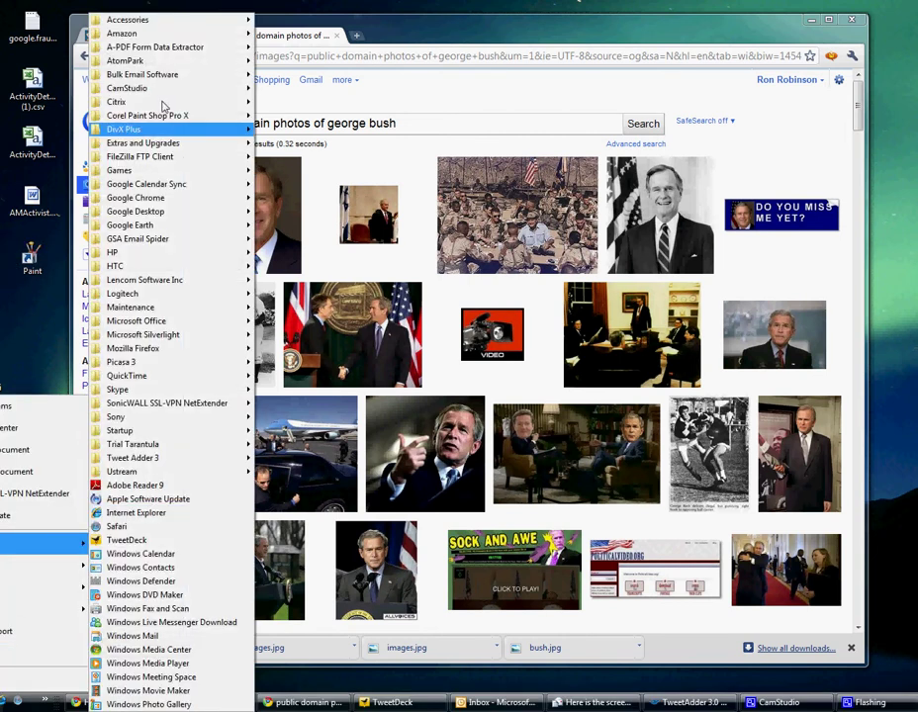
mouse_move(169, 20)
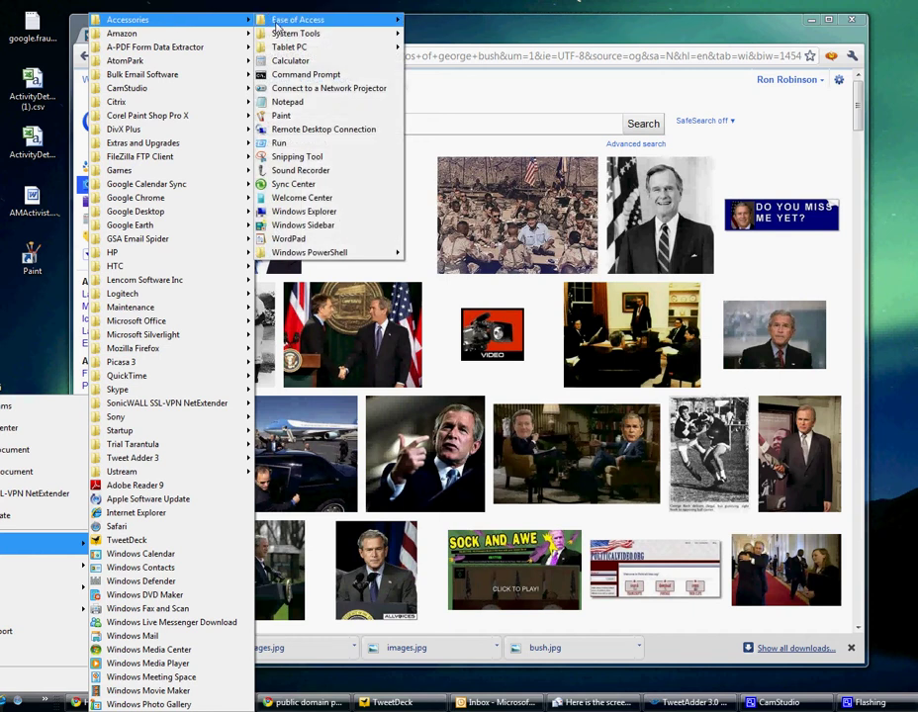
left_click(314, 158)
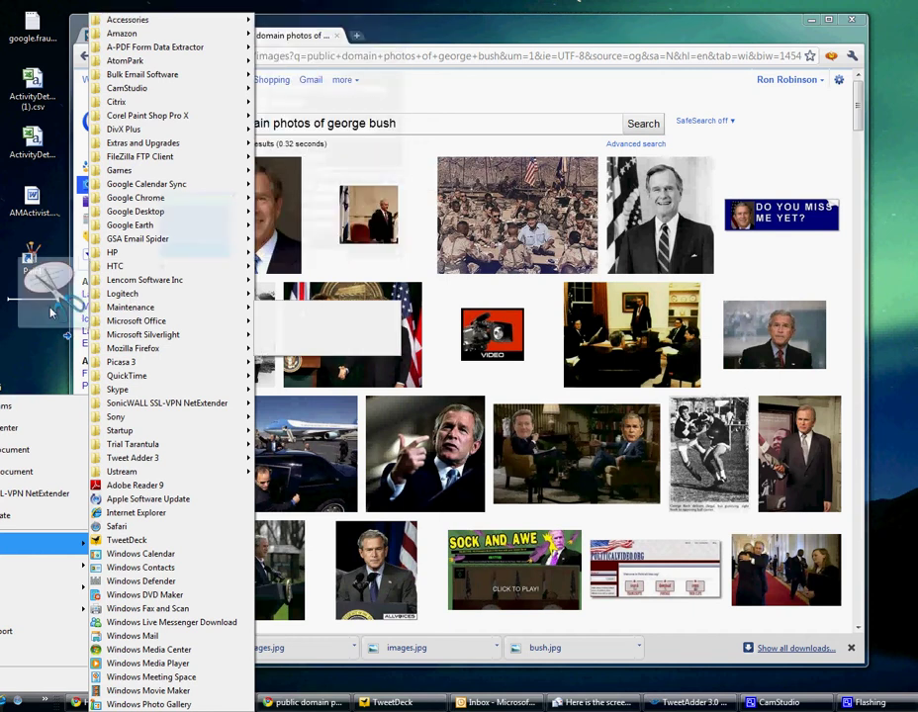
mouse_move(50, 312)
left_mouse_down()
mouse_move(41, 303)
mouse_move(38, 310)
left_mouse_up()
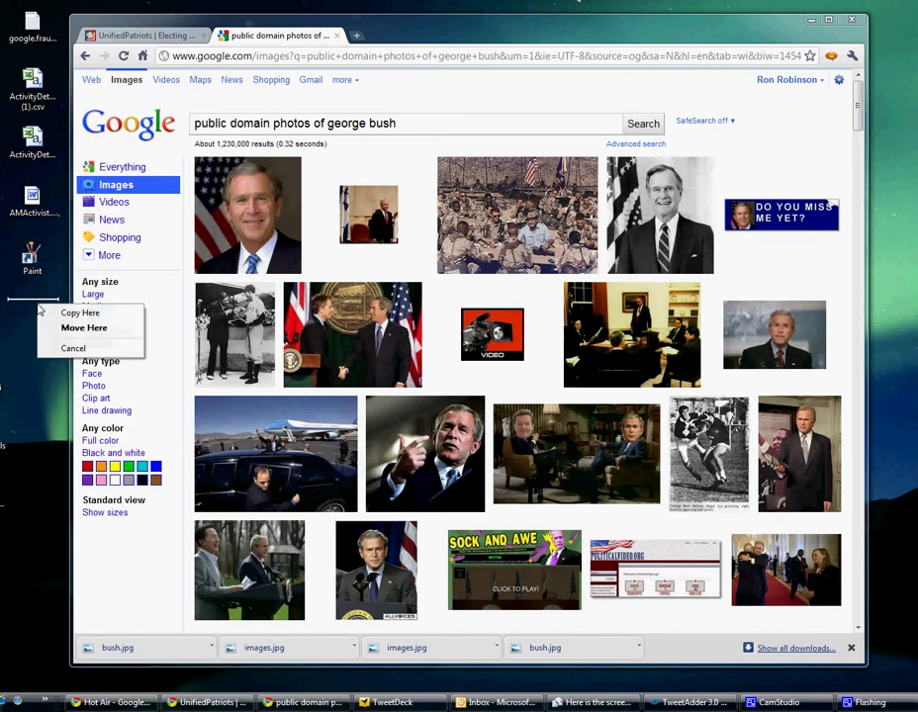
left_click(67, 312)
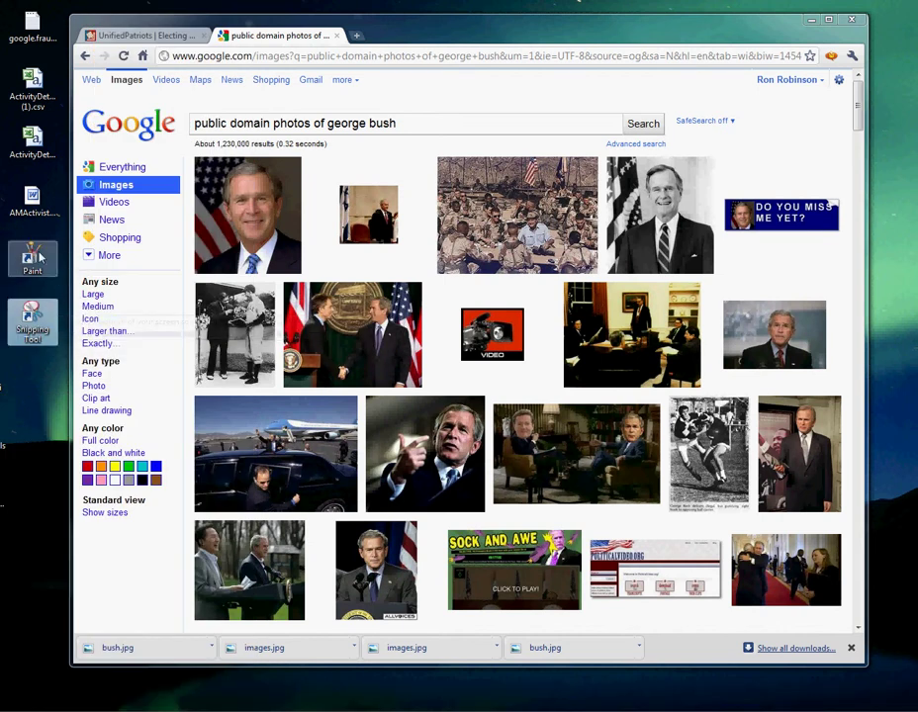
Place a copy of the first George Bush portrait in the image results on the desktop, below the Snipping Tool shortcut
mouse_move(252, 213)
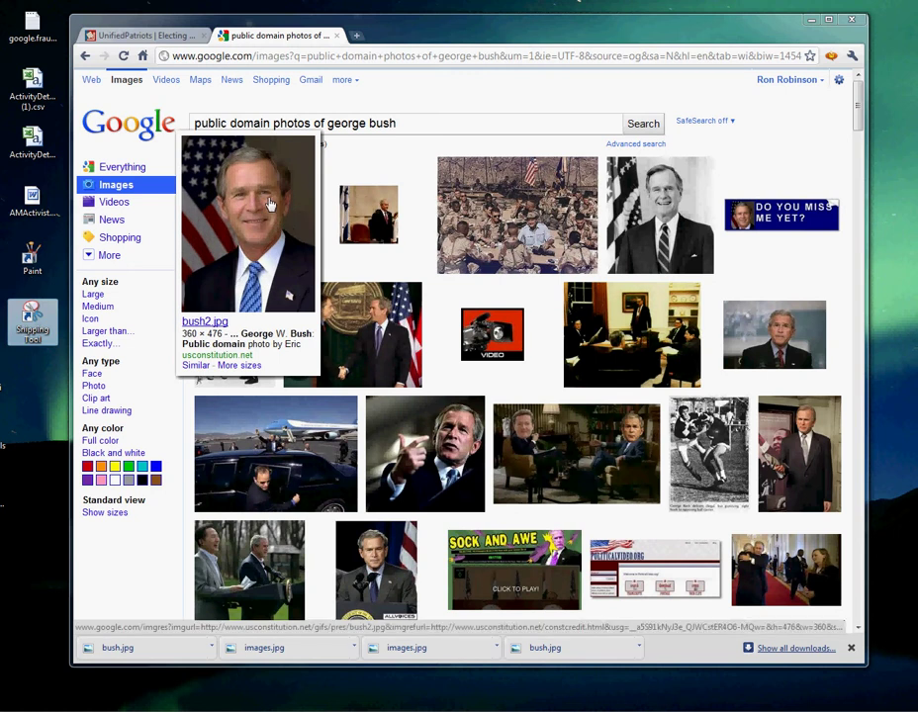
left_click_drag(190, 149, 30, 381)
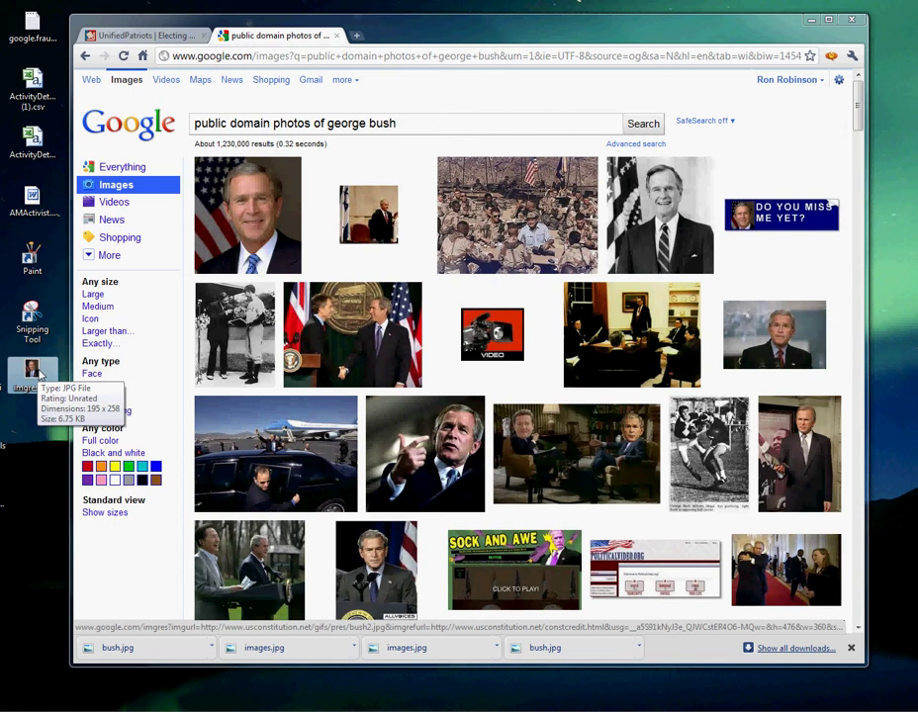
Save the photo of Bush pointing his finger as bush.jpg on the desktop below imgres.jpg, and close the browser's downloads bar
right_click(426, 454)
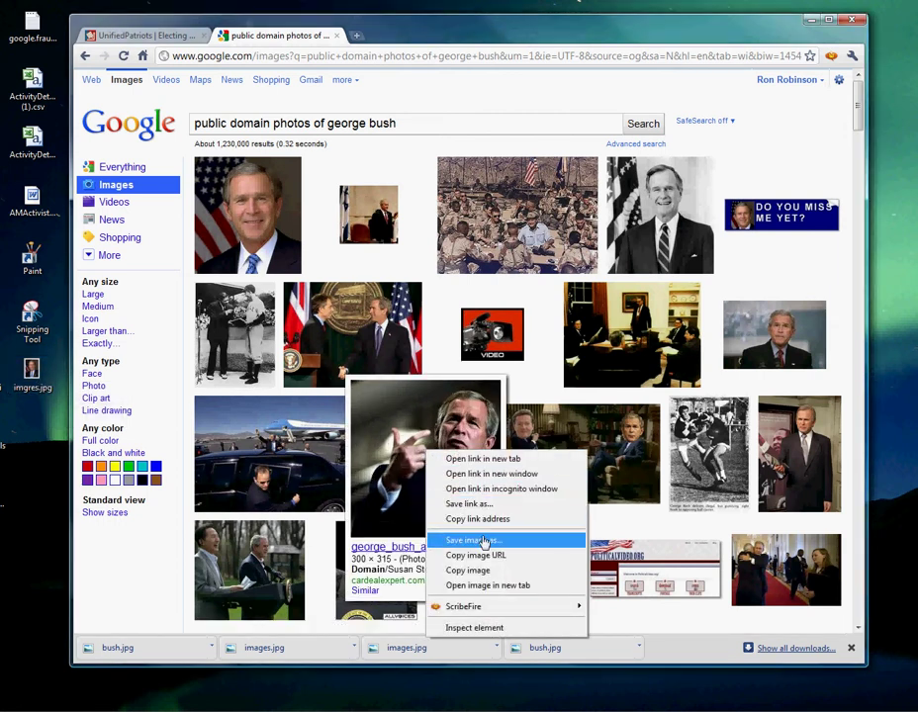
left_click(482, 541)
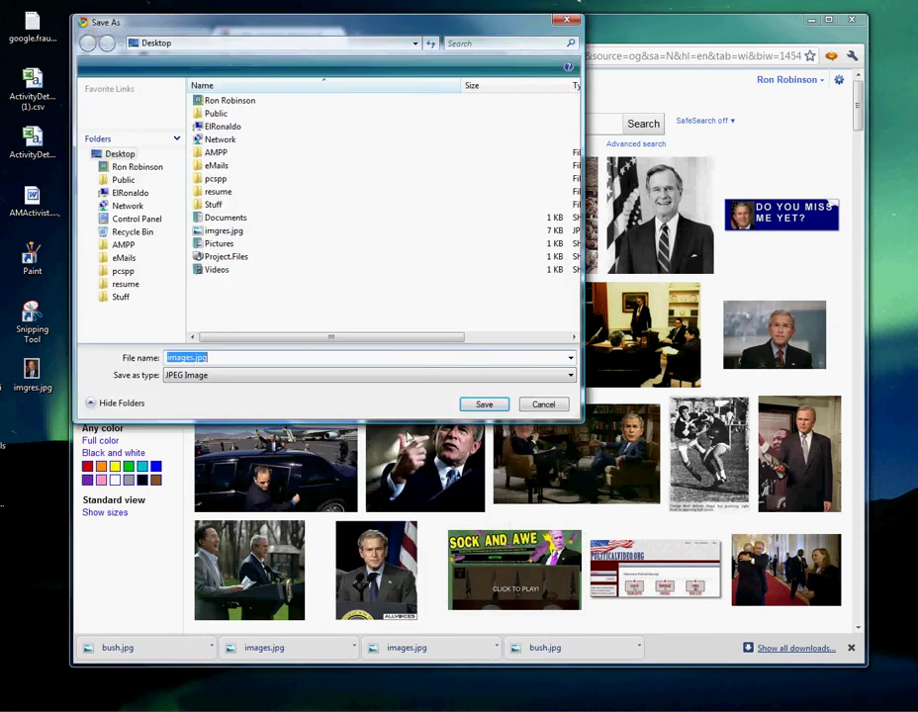
left_click_drag(279, 56, 361, 100)
left_click_drag(268, 401, 229, 398)
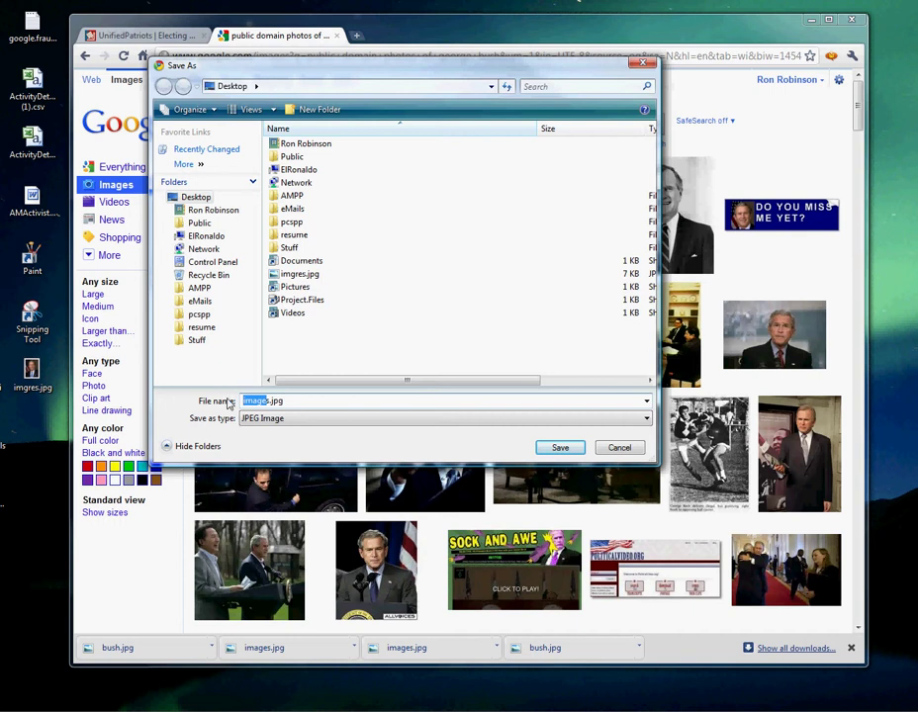
type("bush")
left_click(550, 447)
left_click_drag(258, 495, 30, 433)
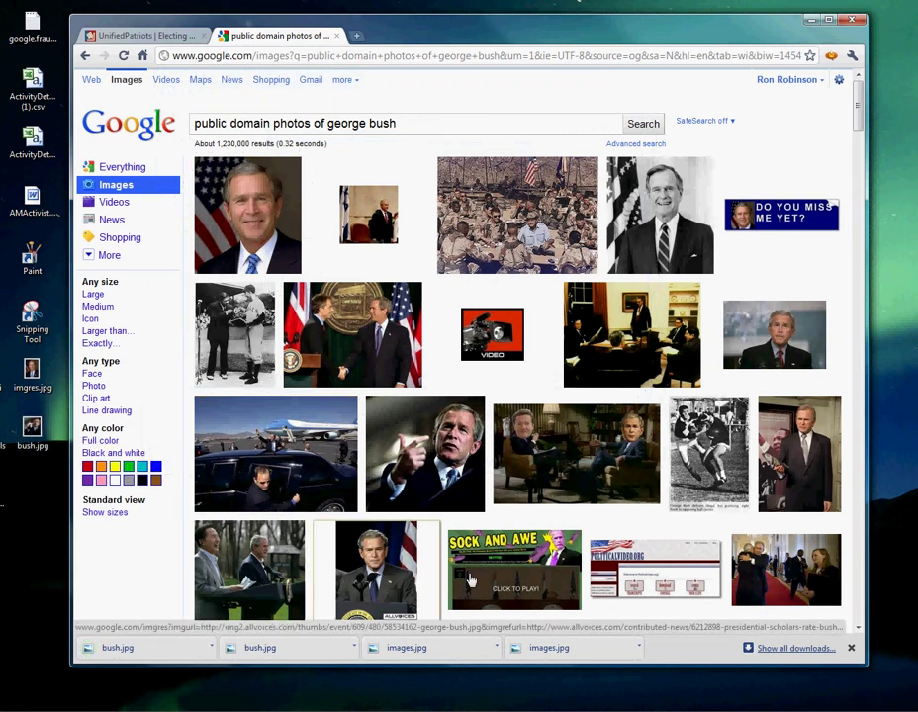
left_click(854, 646)
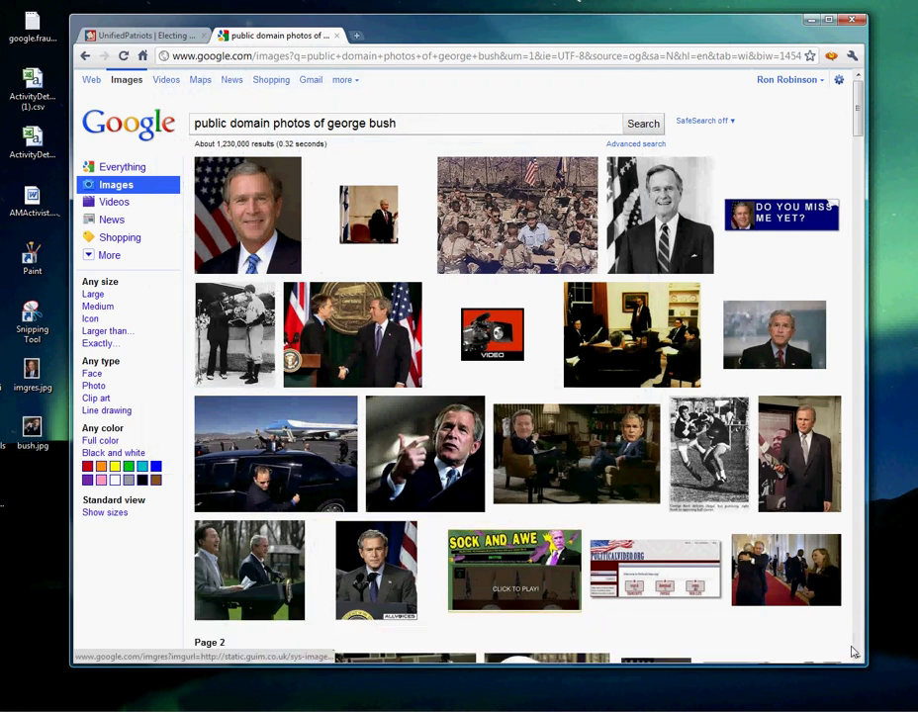
Return to the Unified Patriots home page, open Paint from the desktop and paste the captured page into the blank picture
left_click(126, 36)
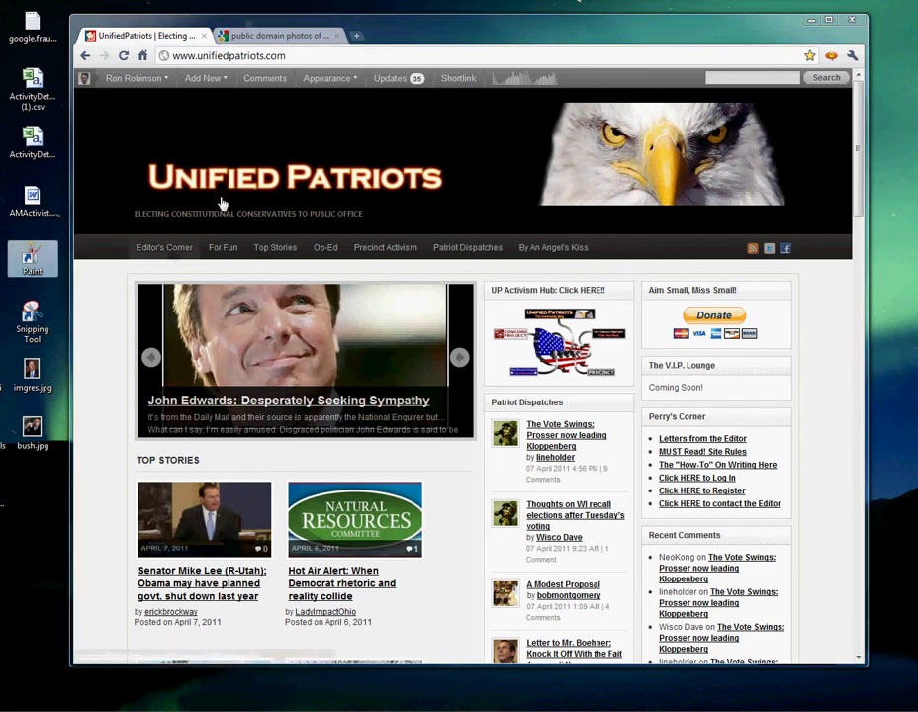
double_click(32, 256)
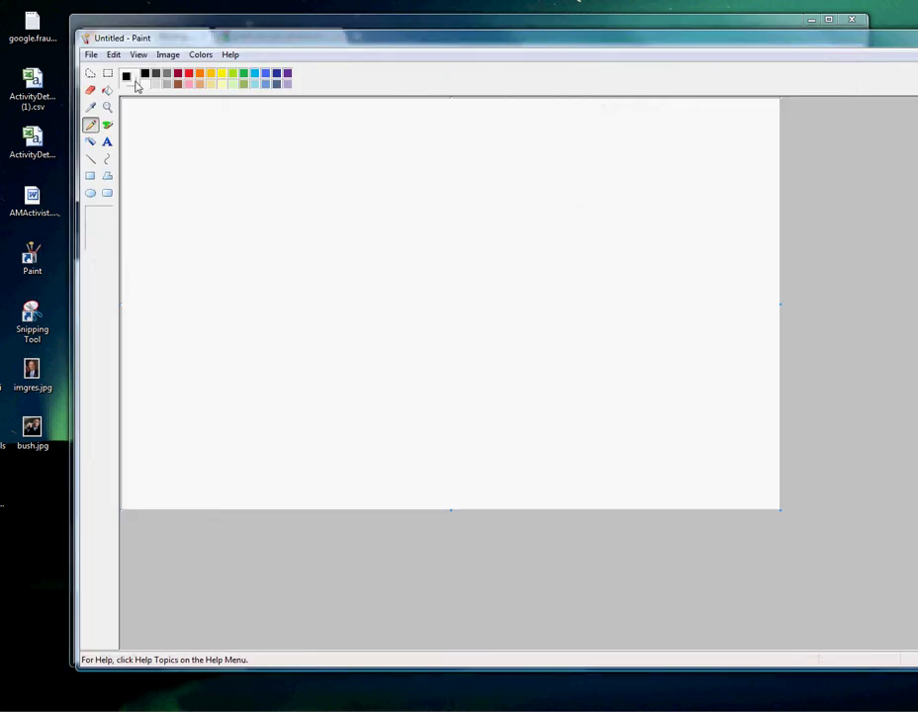
left_click(113, 55)
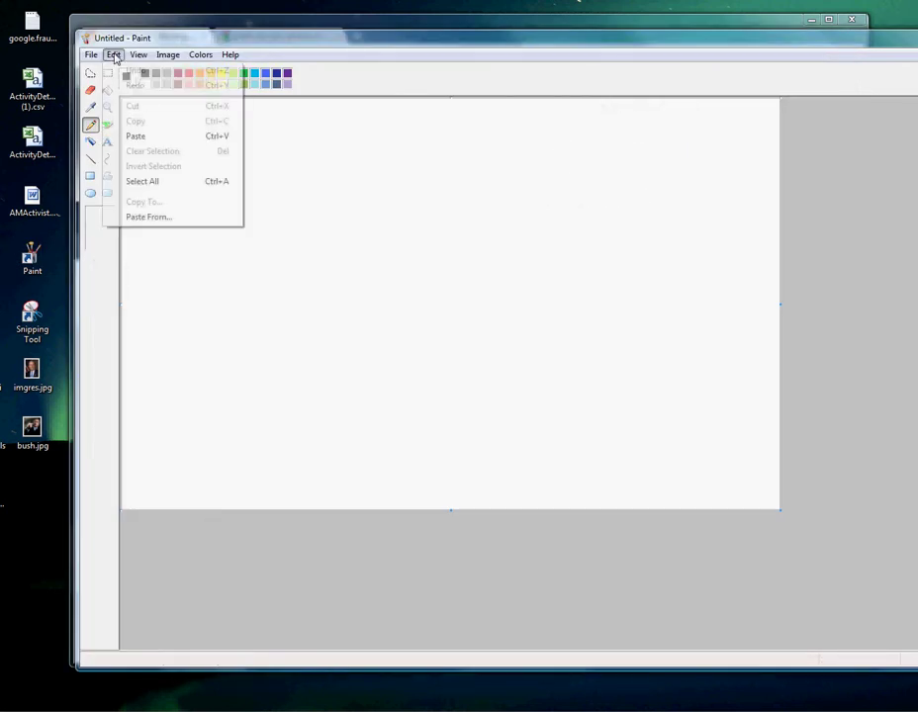
left_click(144, 137)
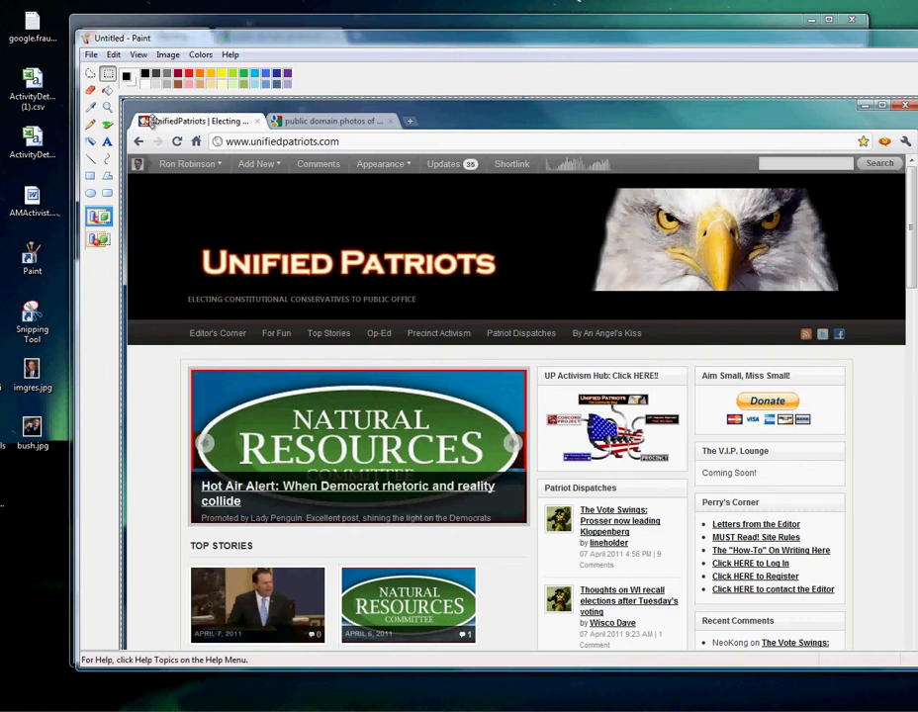
Save the pasted screen capture to the Desktop folder as the JPEG file cap.jpg
left_click(90, 55)
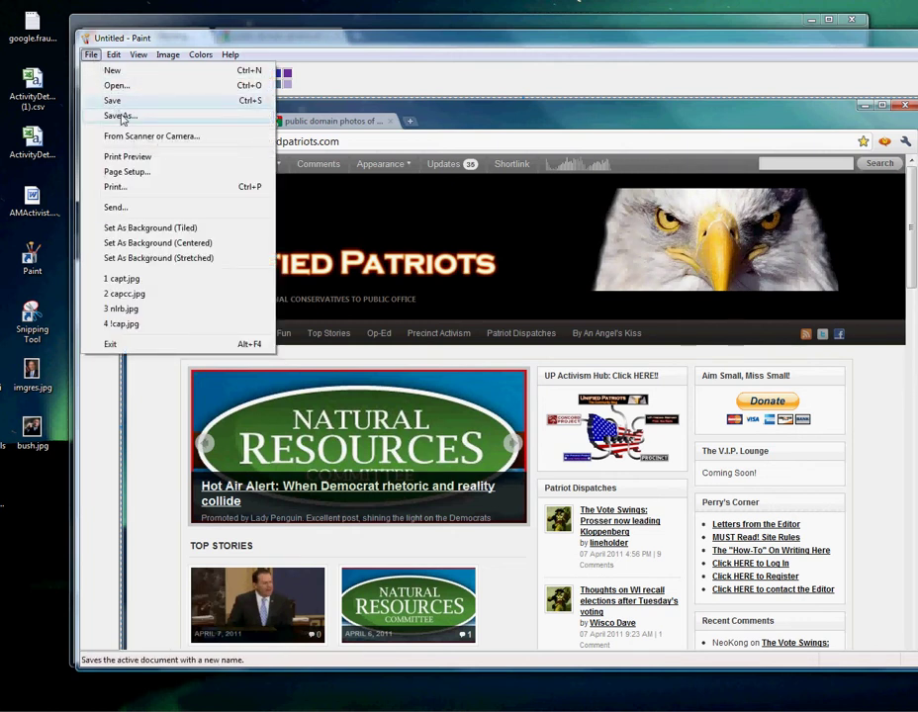
left_click(119, 115)
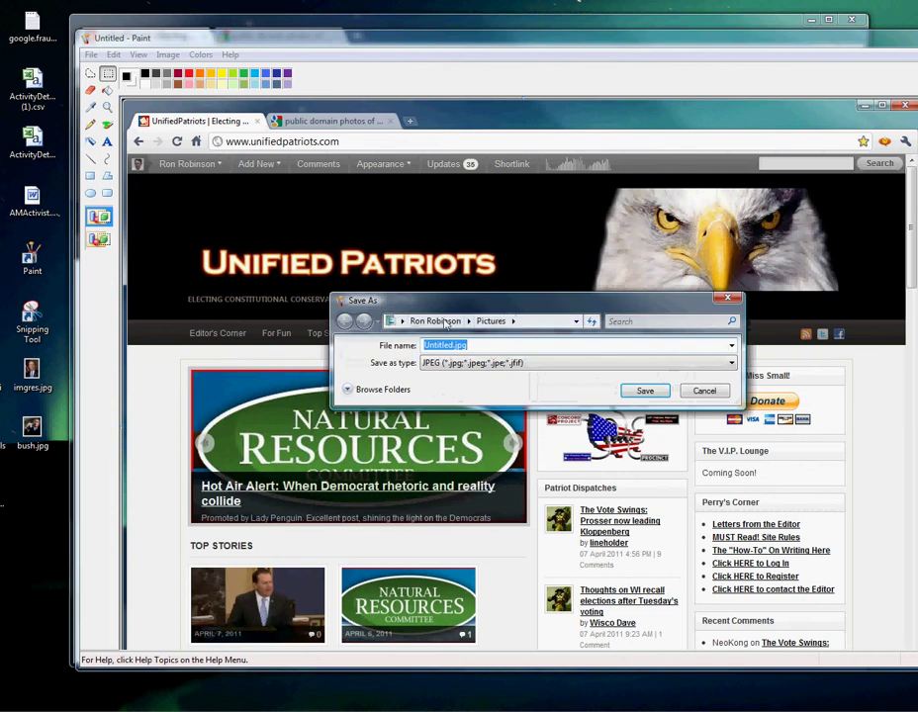
left_click(466, 319)
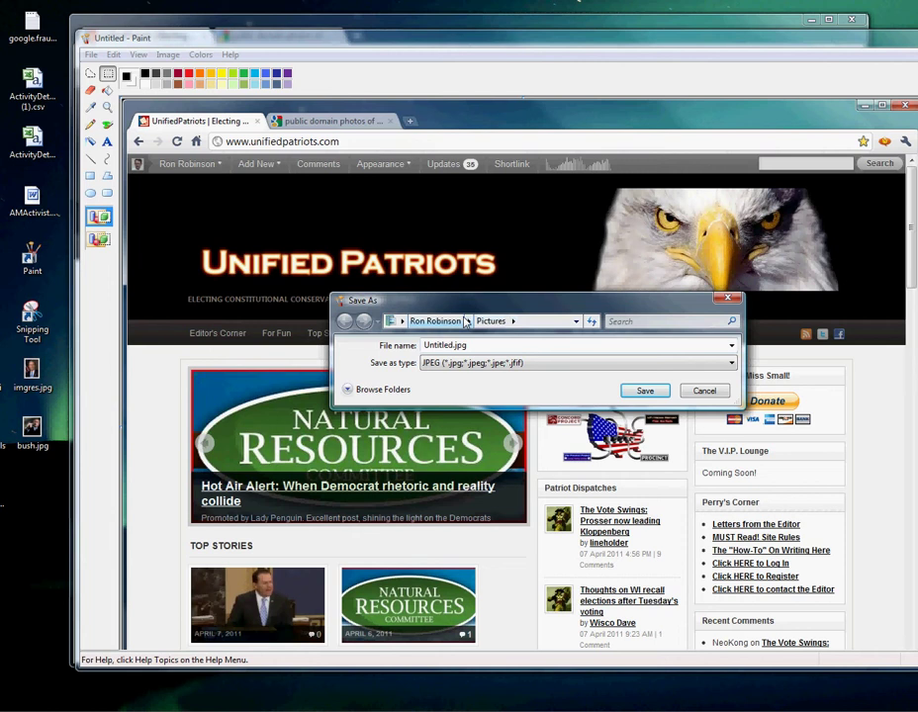
left_click(467, 322)
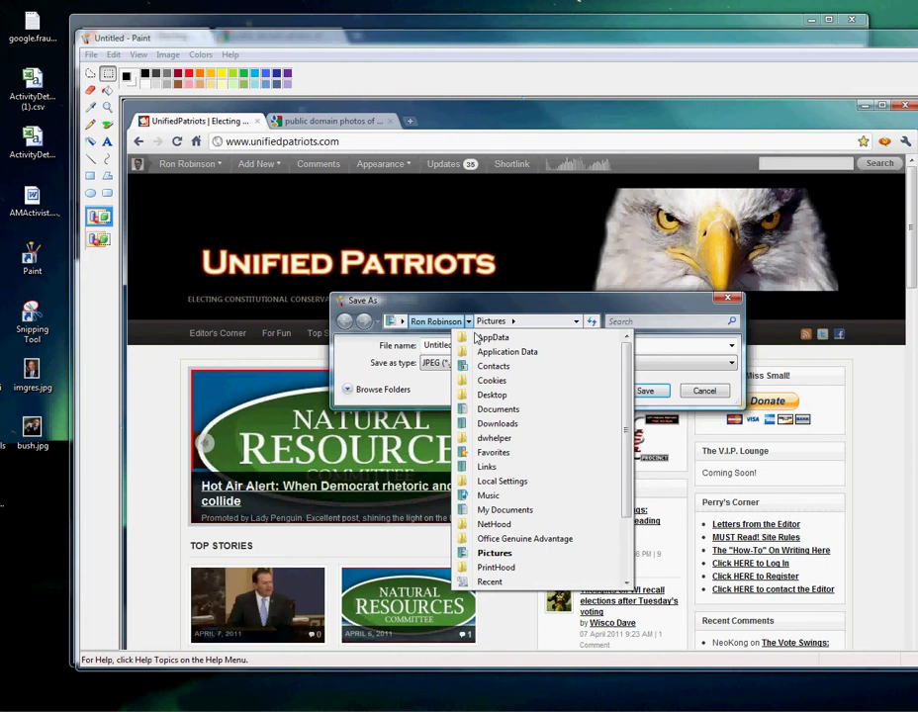
left_click(492, 394)
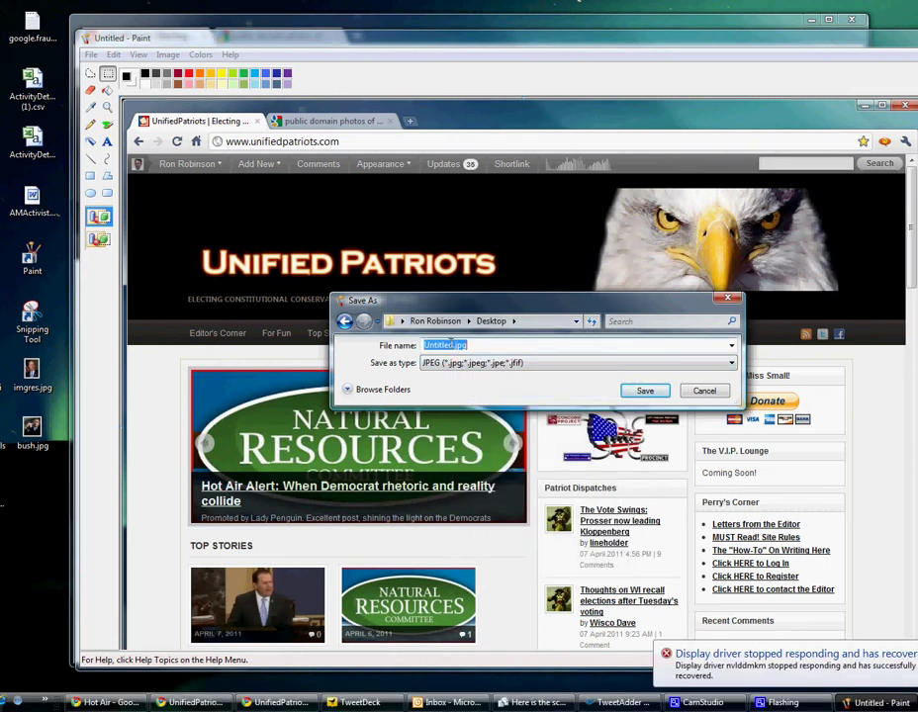
double_click(445, 344)
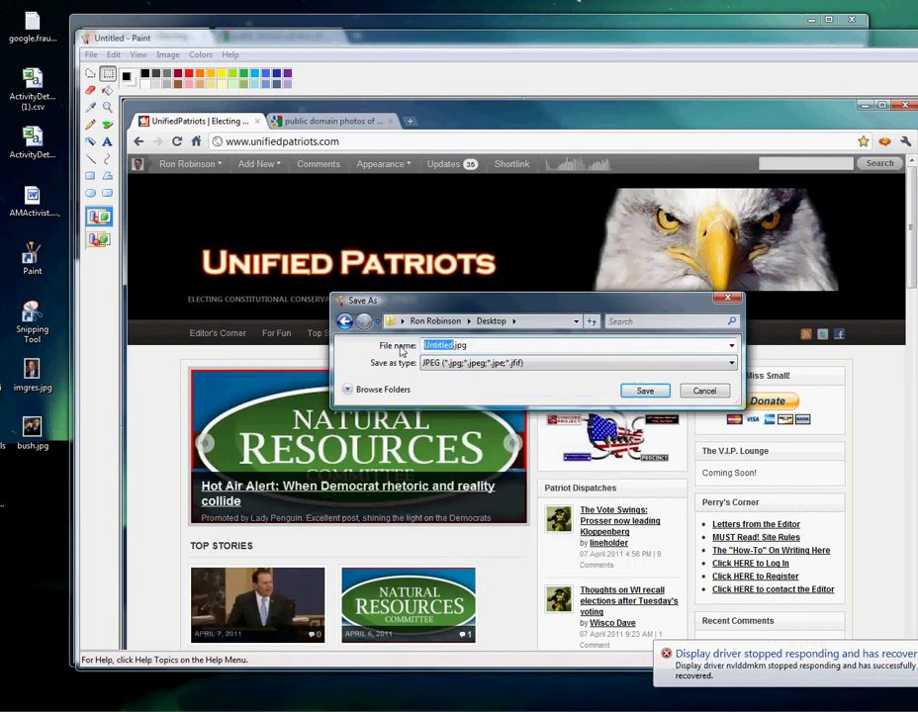
type("reagan")
key("Return")
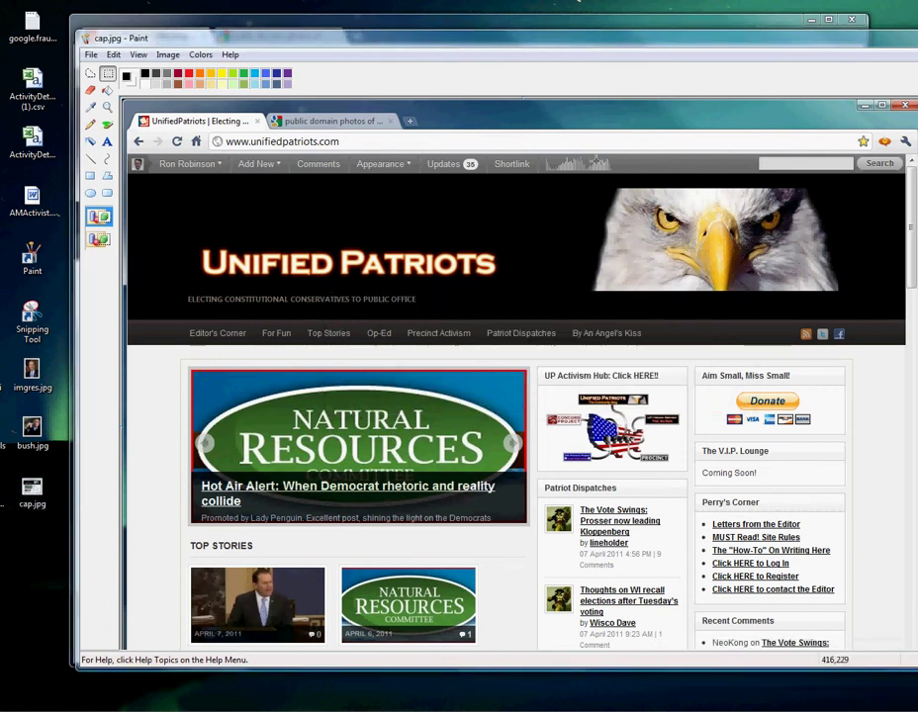
Leave Paint for the Unified Patriots home page and capture the eagle image in its header with the Snipping Tool
left_click_drag(593, 120, 541, 36)
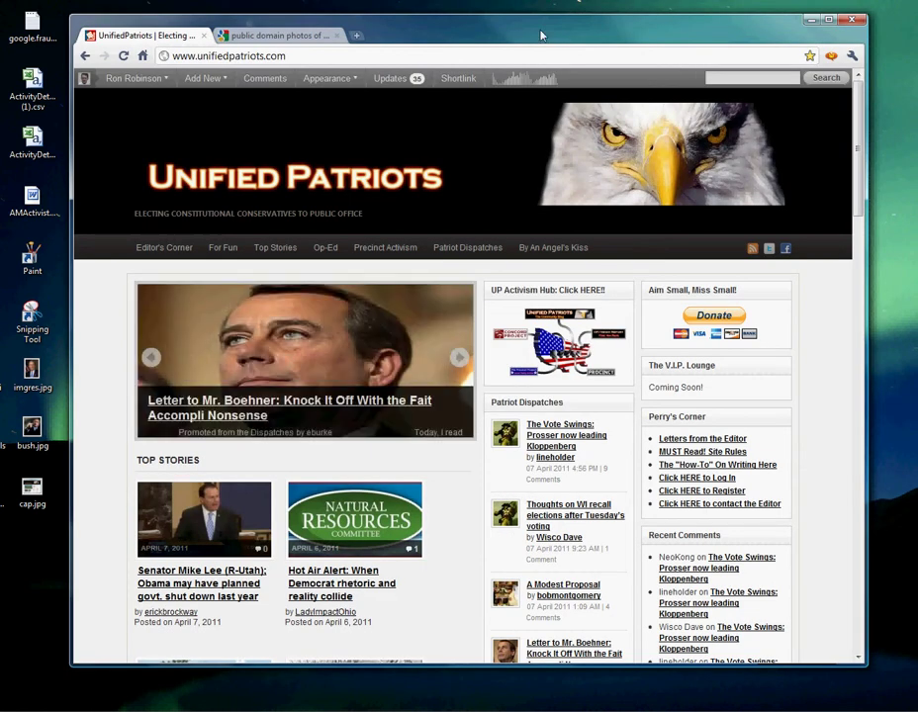
double_click(30, 315)
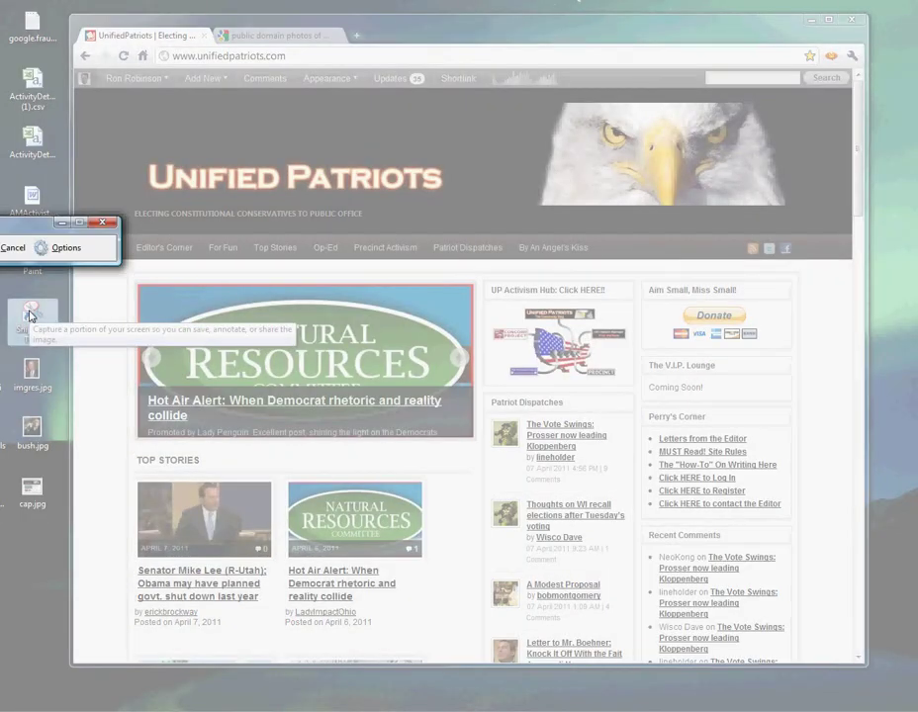
left_click_drag(140, 209, 236, 135)
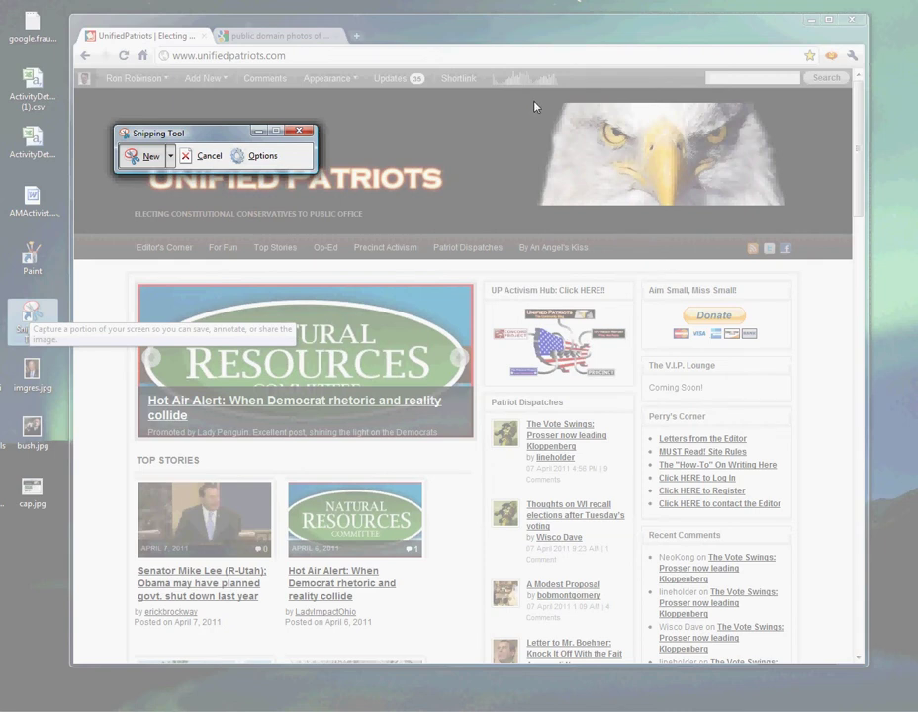
left_click_drag(535, 103, 793, 212)
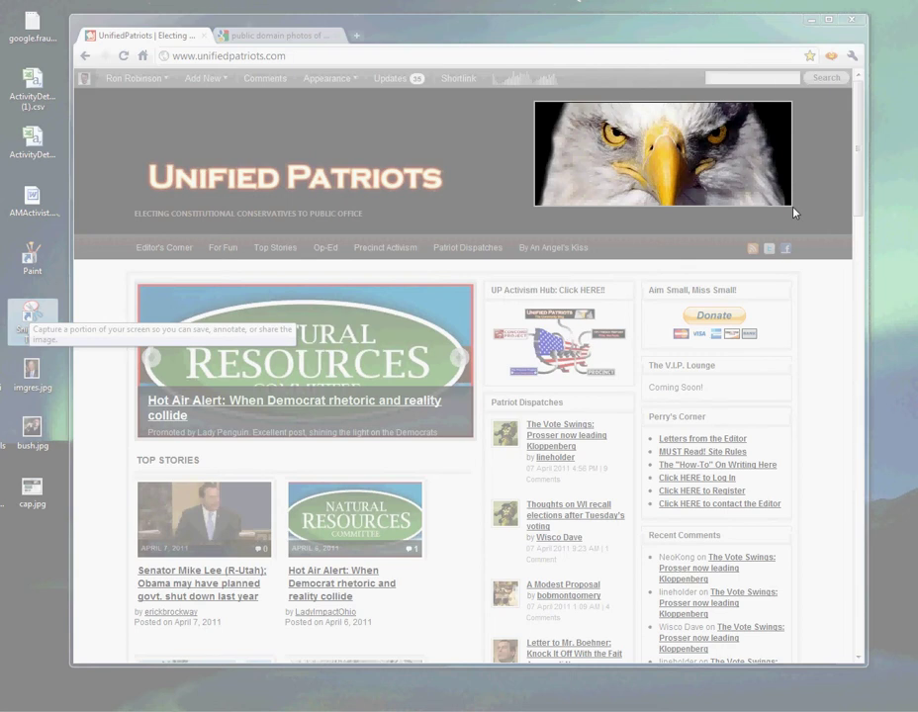
left_click_drag(793, 211, 794, 210)
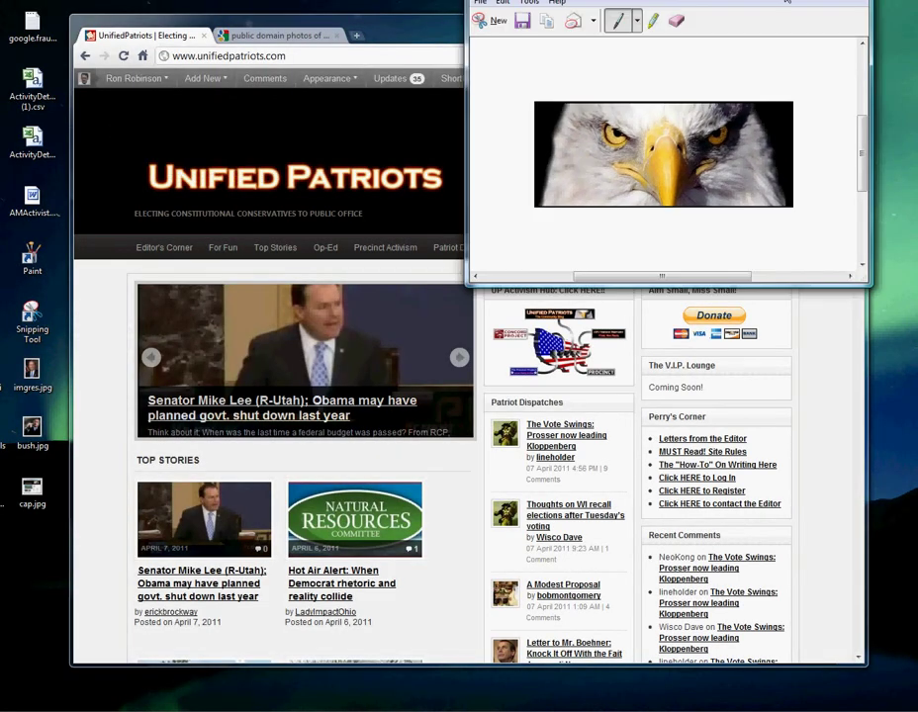
Save the eagle snip to the Desktop folder as the JPEG file eagle.JPG
left_click_drag(766, 1, 395, 118)
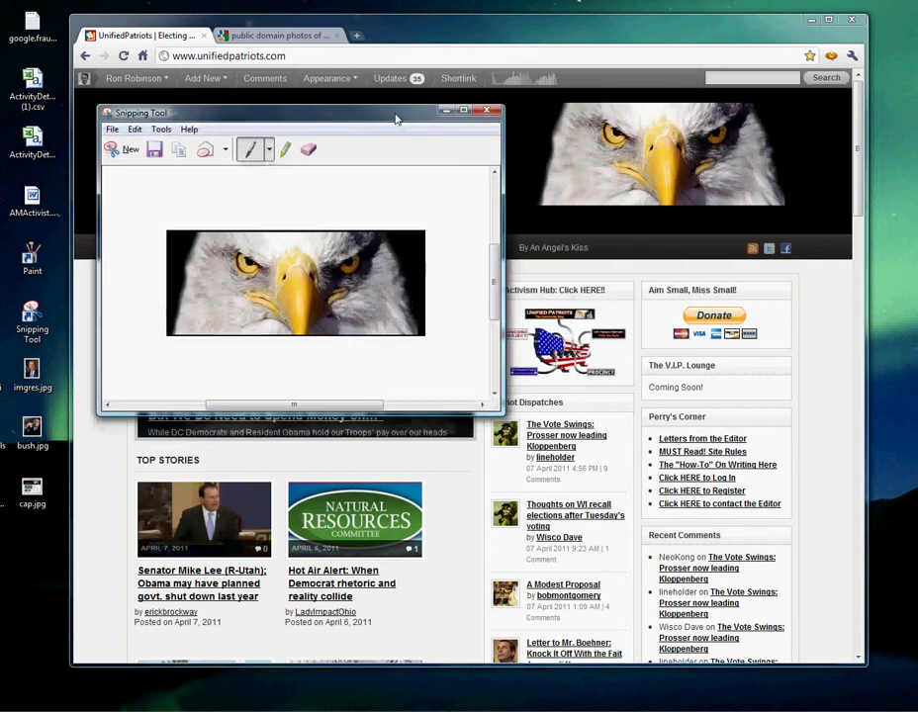
left_click(153, 148)
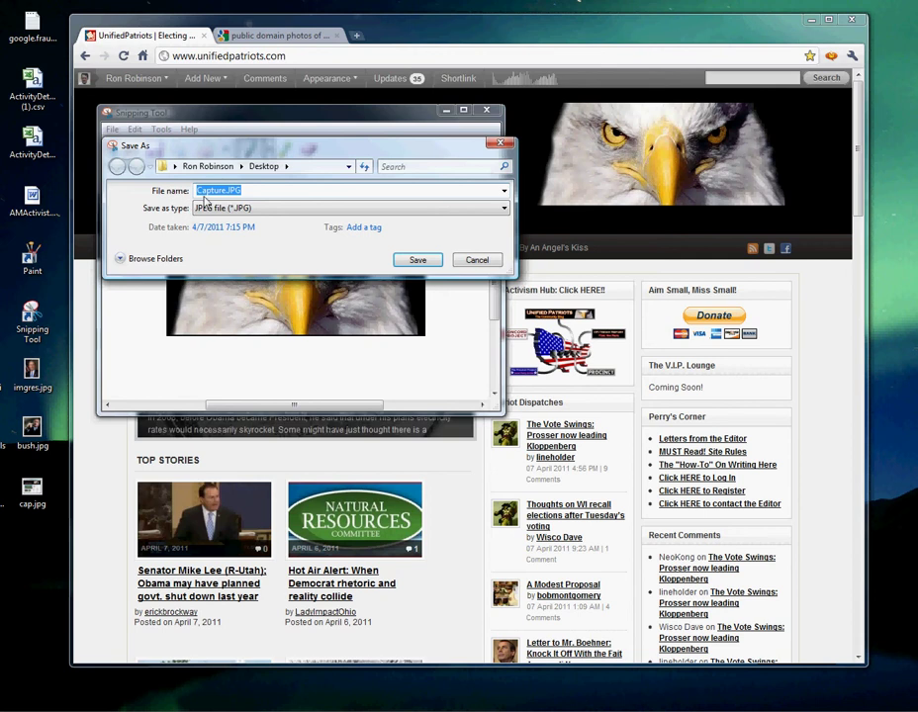
double_click(207, 190)
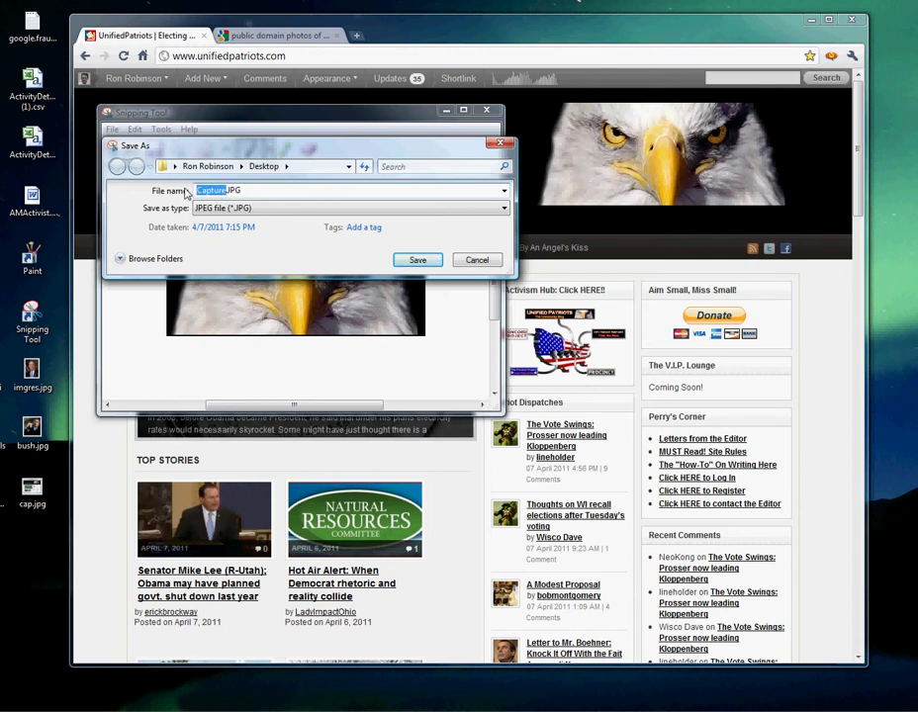
type("eagle")
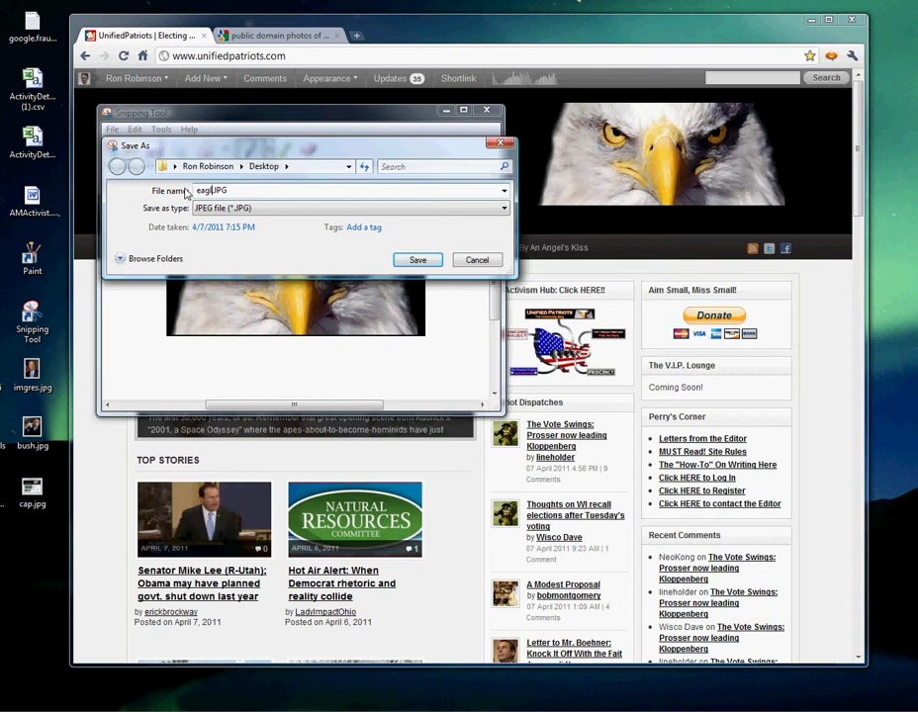
left_click(420, 260)
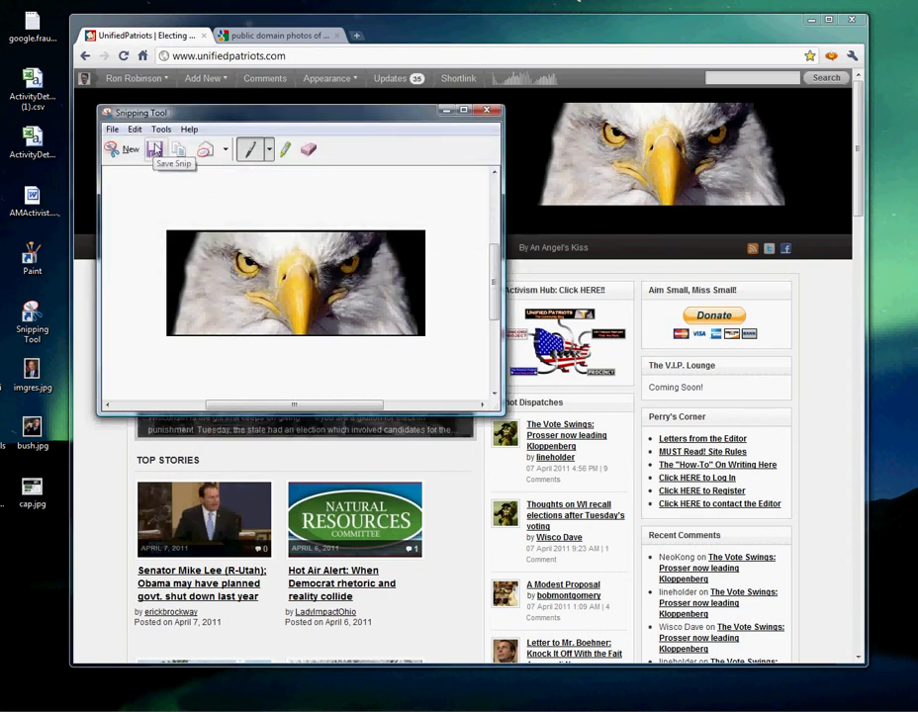
Save the eagle snip again under the same name on the desktop, replacing the existing eagle.JPG
left_click(154, 149)
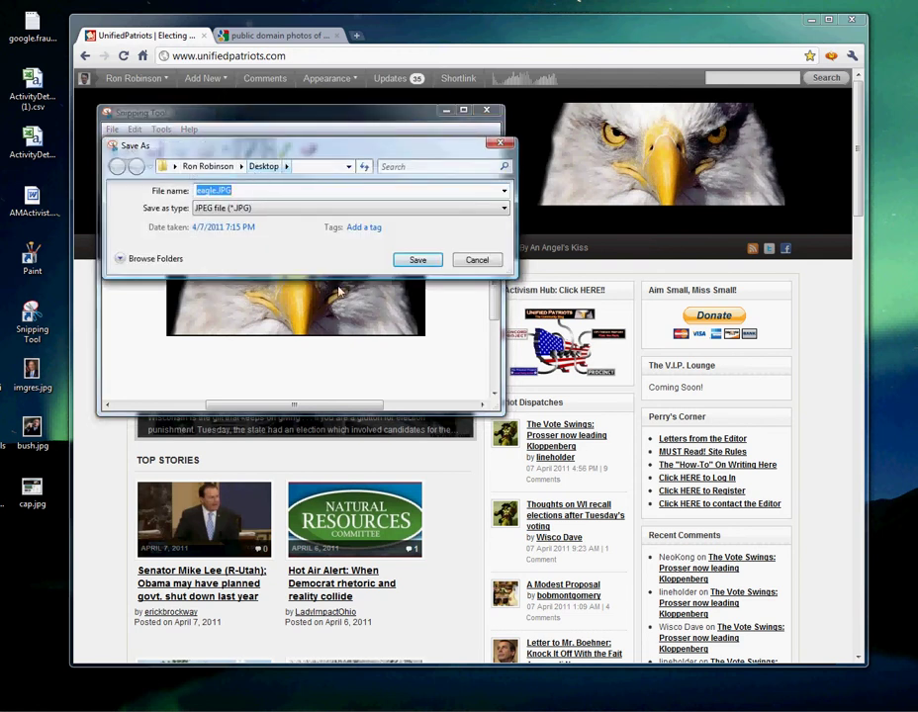
left_click(433, 261)
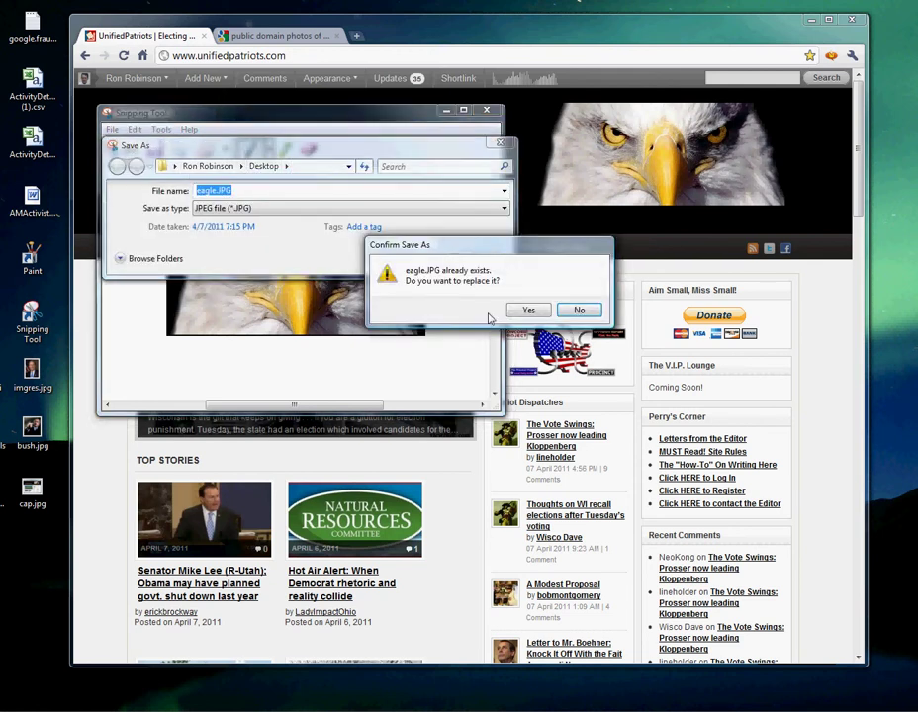
left_click(528, 311)
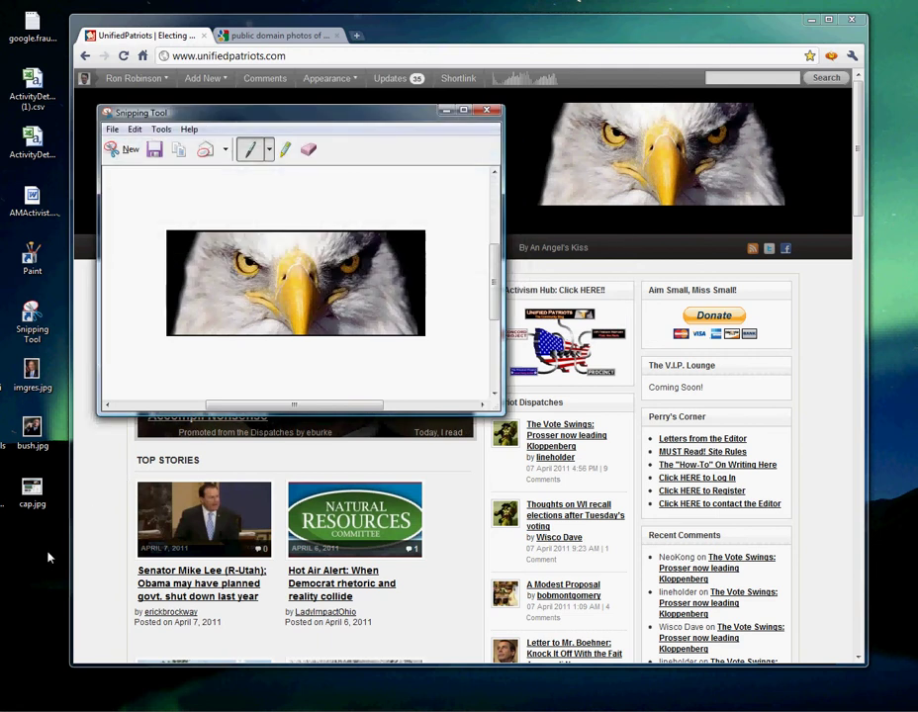
Refresh the desktop, move the eagle.JPG file below cap.jpg, and close the Snipping Tool
left_click(42, 547)
right_click(42, 547)
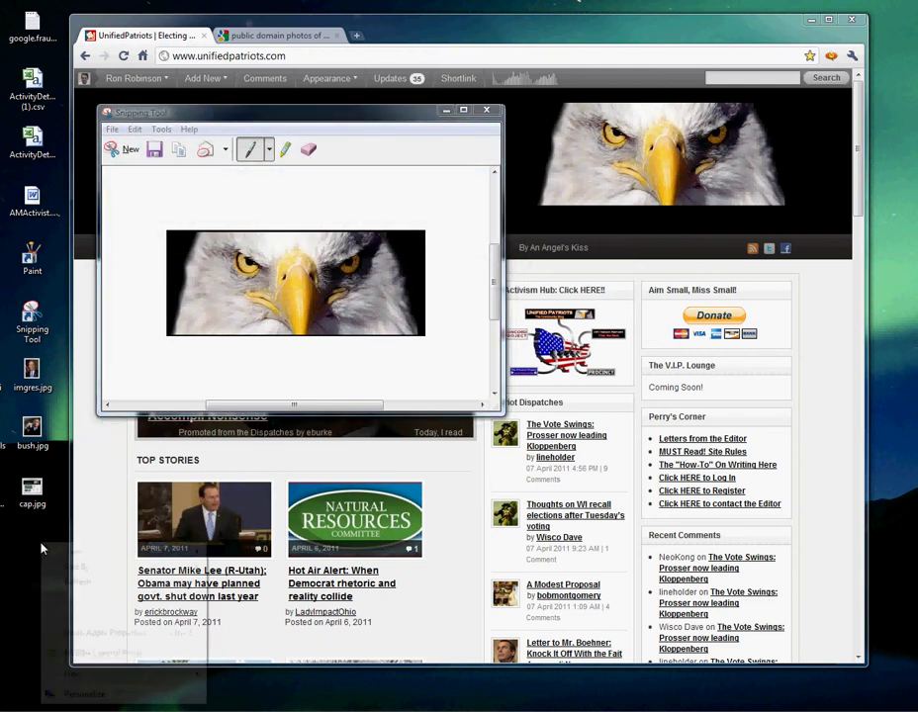
left_click(87, 581)
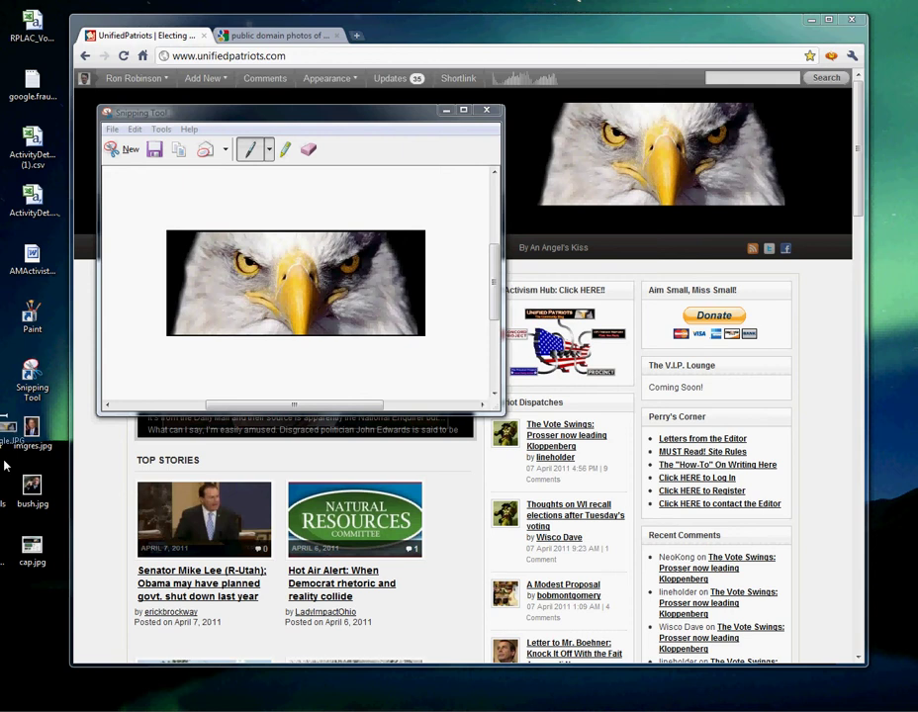
left_click_drag(4, 463, 35, 586)
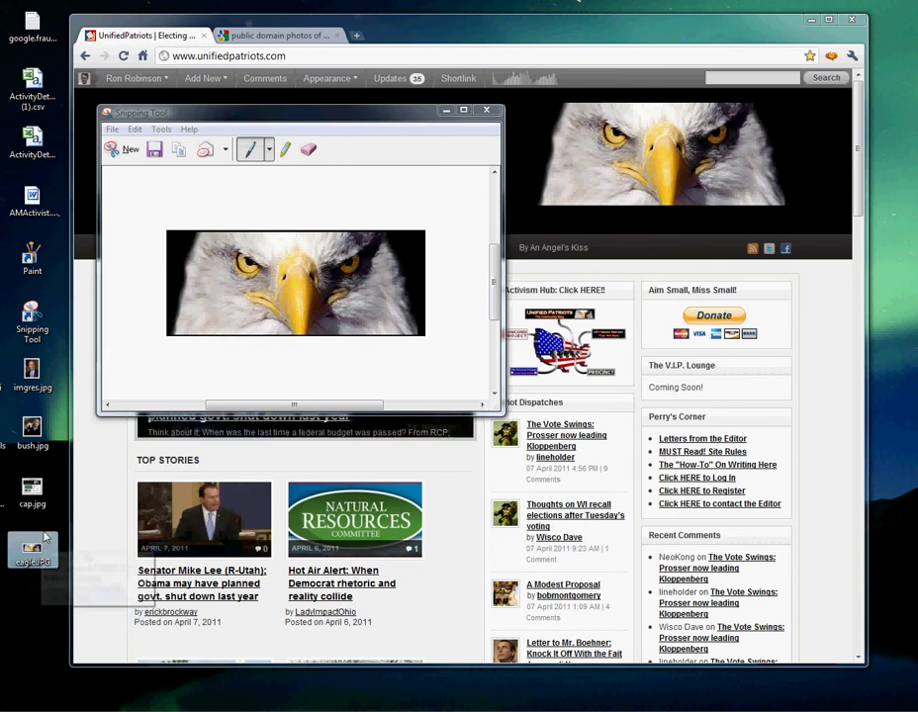
left_click(486, 115)
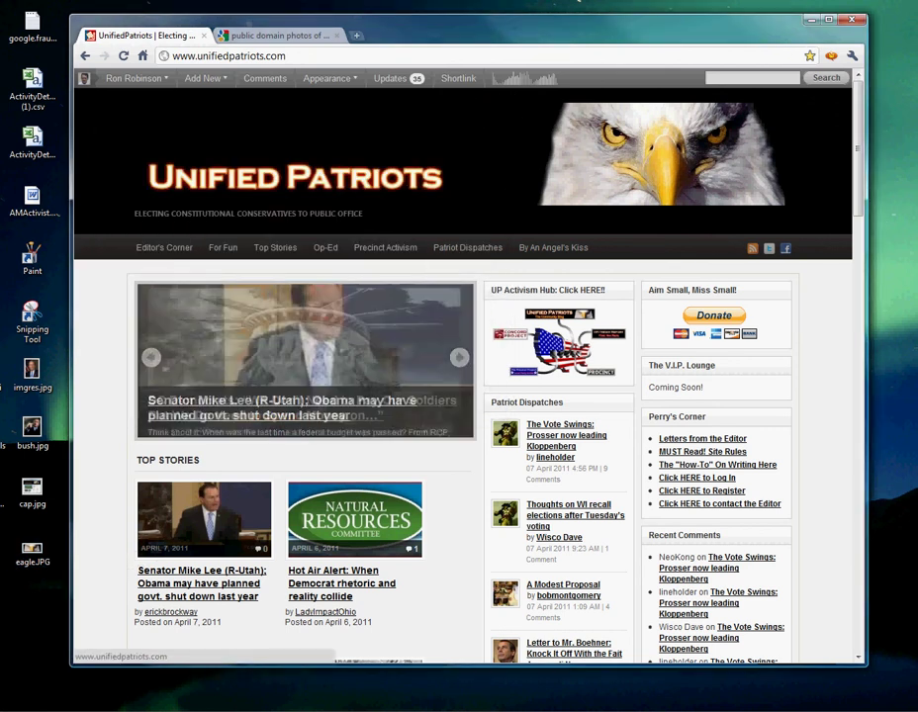